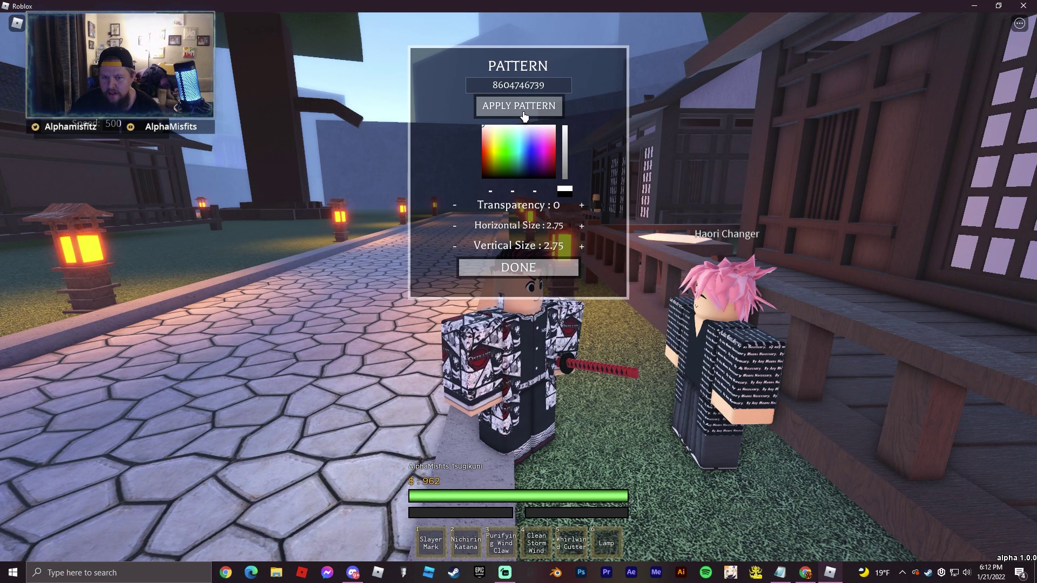
Step: Apply the entered moon-and-stars decal to the haori at pattern size 2.75
left_click(519, 105)
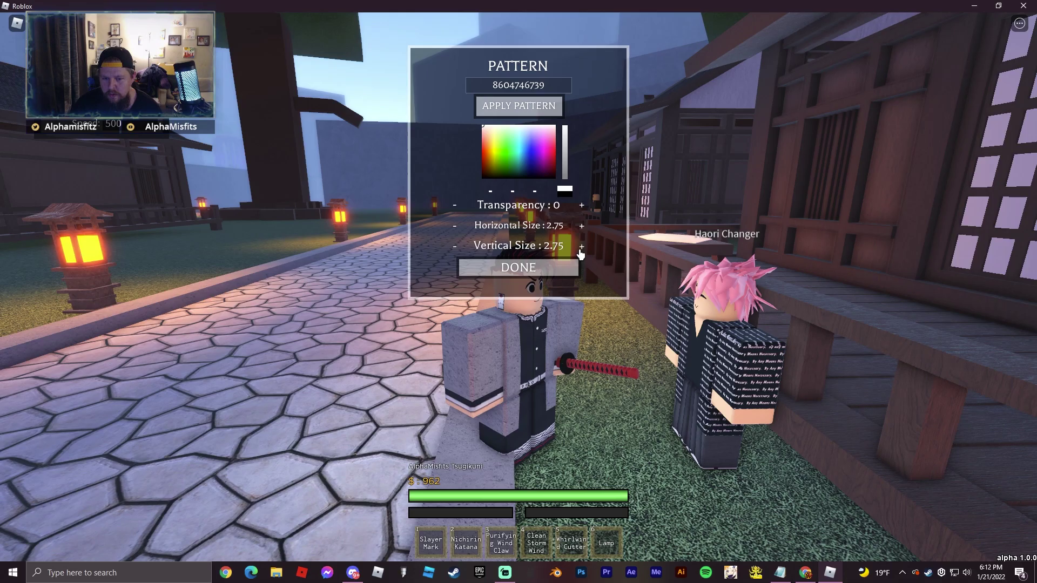
scroll(636, 367, "down", 3)
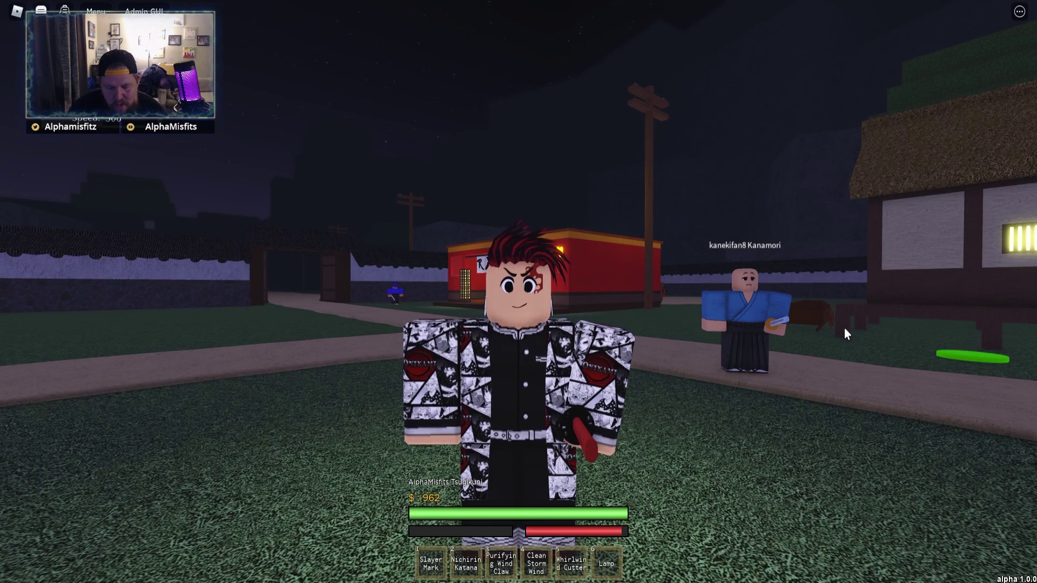
Step: Equip the Haori Accessory from the backpack to put the patterned haori back on
left_click_drag(820, 221, 769, 213)
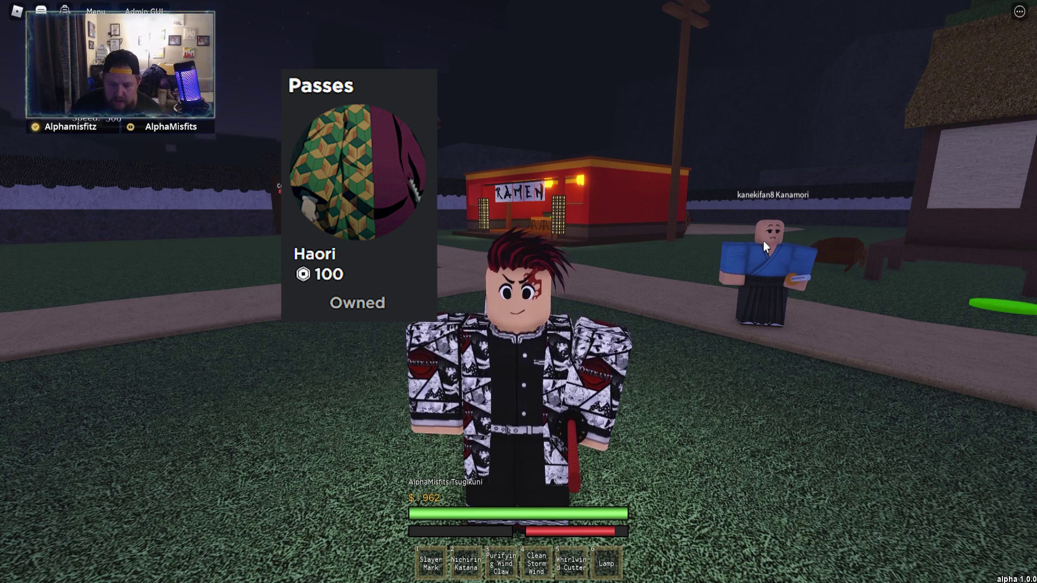
key("grave")
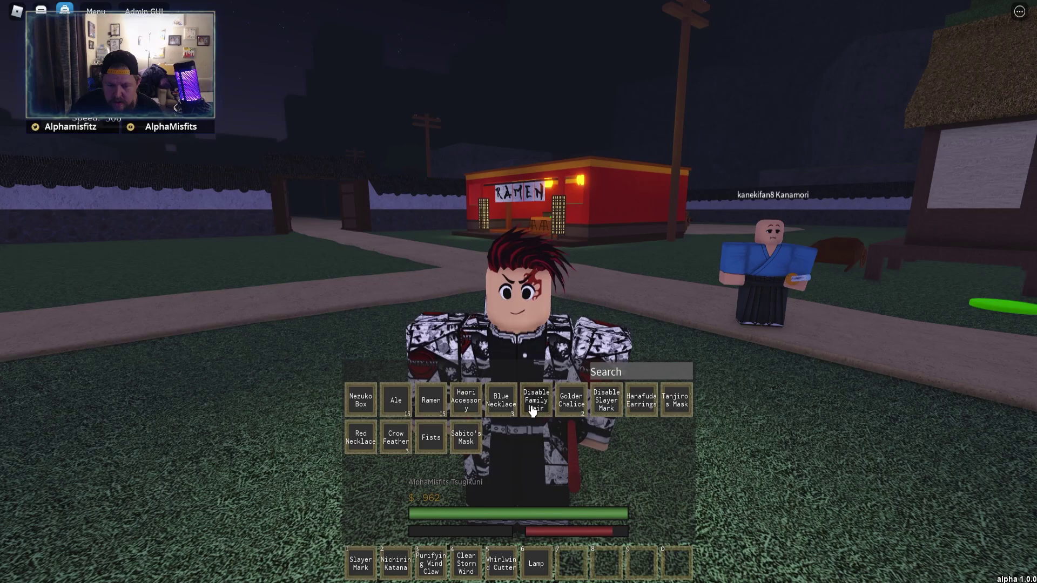
left_click(464, 400)
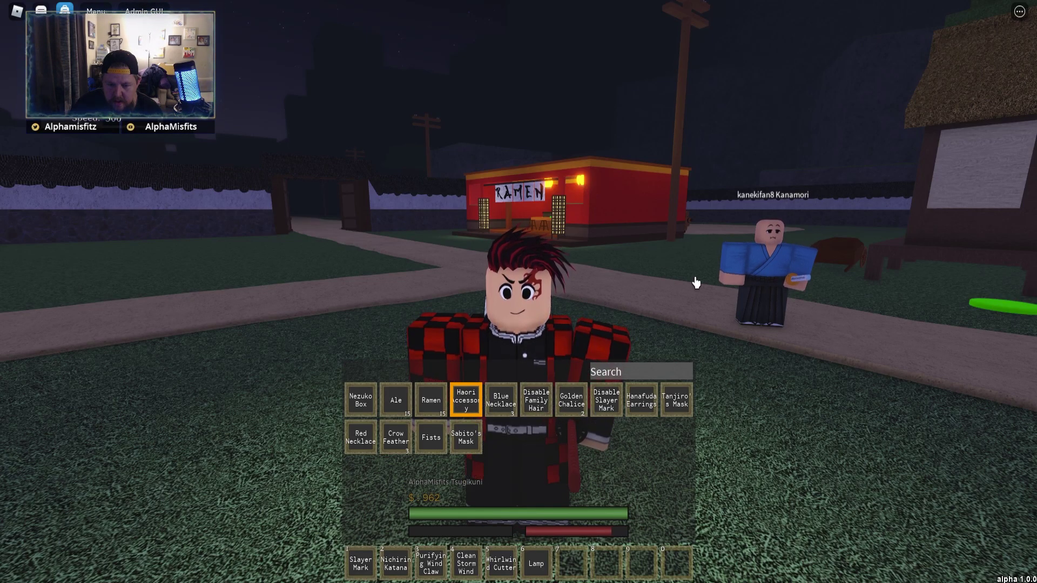
key("Right")
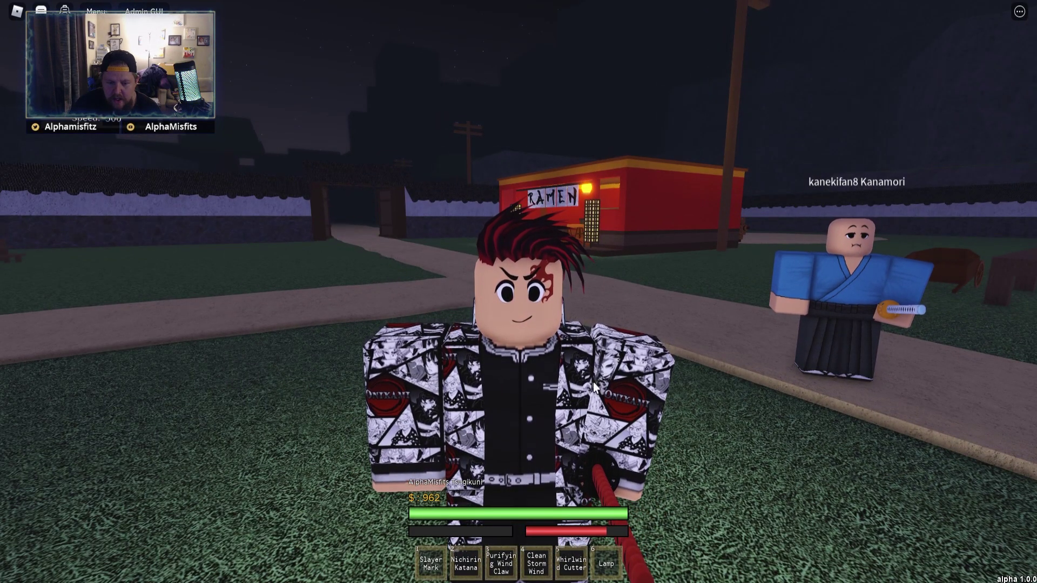
Step: Draw the katana and run along the stone path toward the village gate
scroll(606, 378, "down", 3)
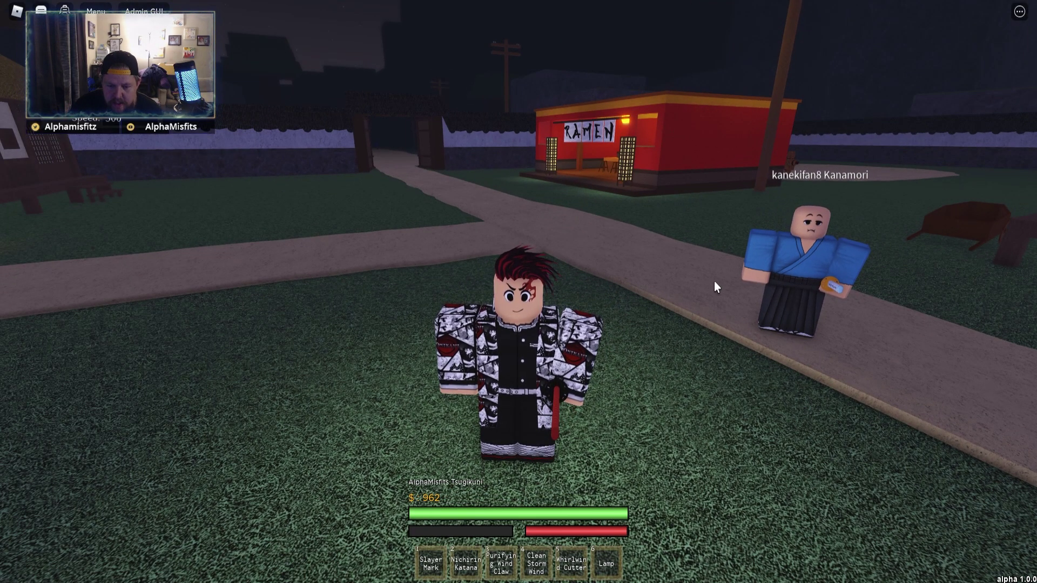
key("2")
key("Left")
key("Left")
key("Left")
key("Left")
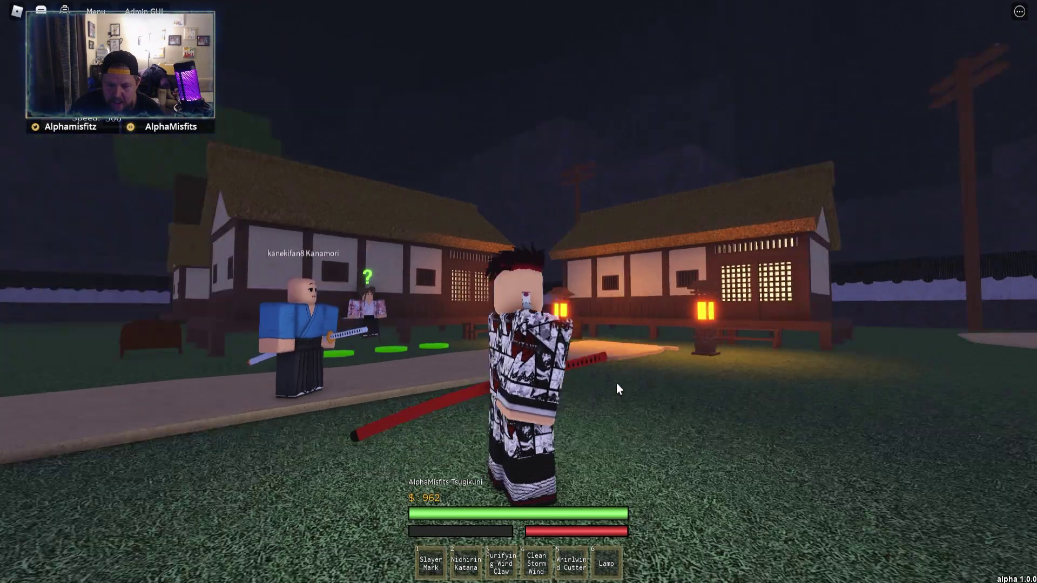
key("Right")
key("Right")
key("Right")
key("Right")
key("w")
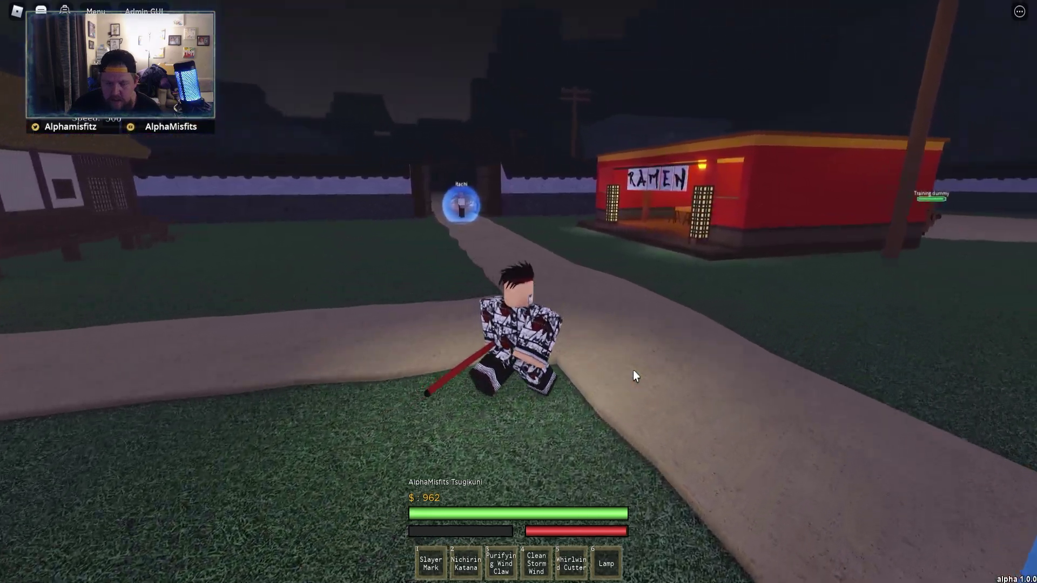
key("w")
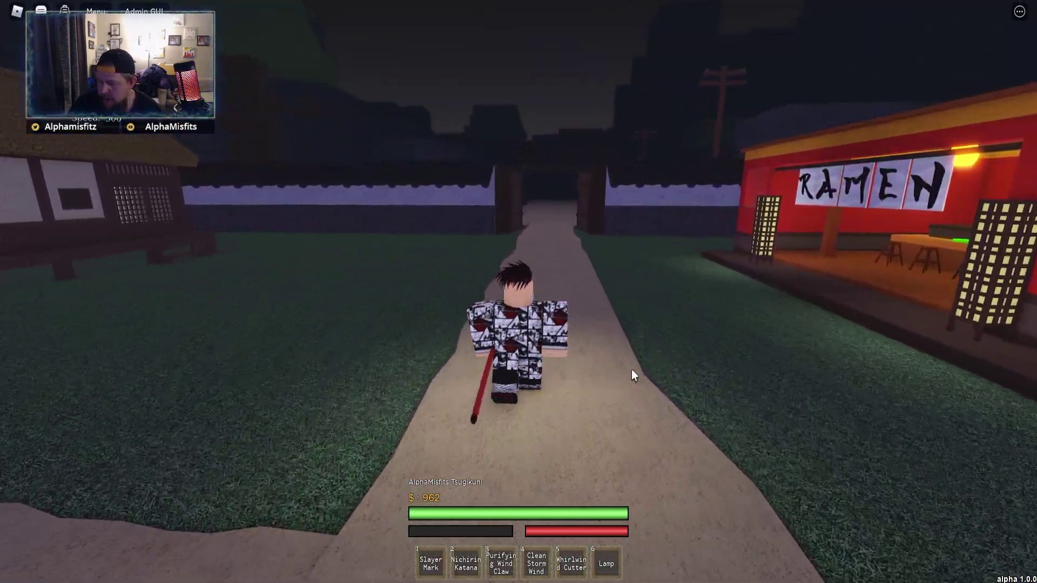
key("w")
key("w")
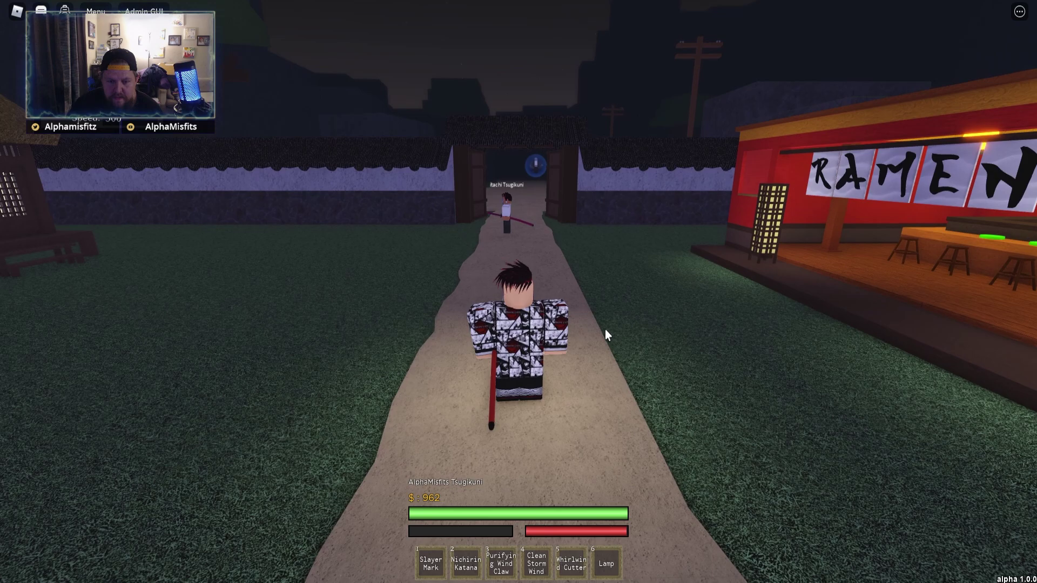
key("Left")
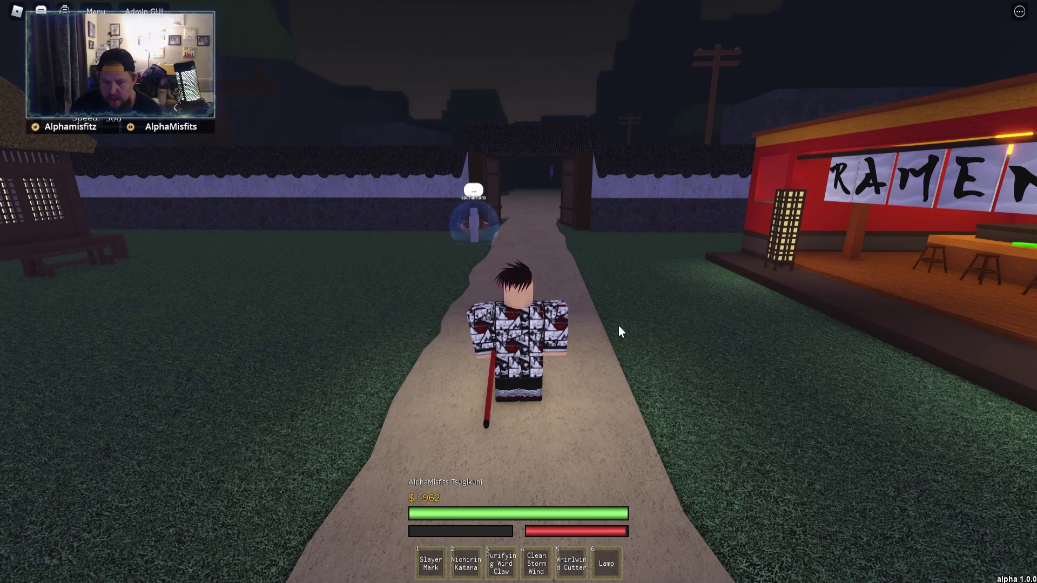
key("shift")
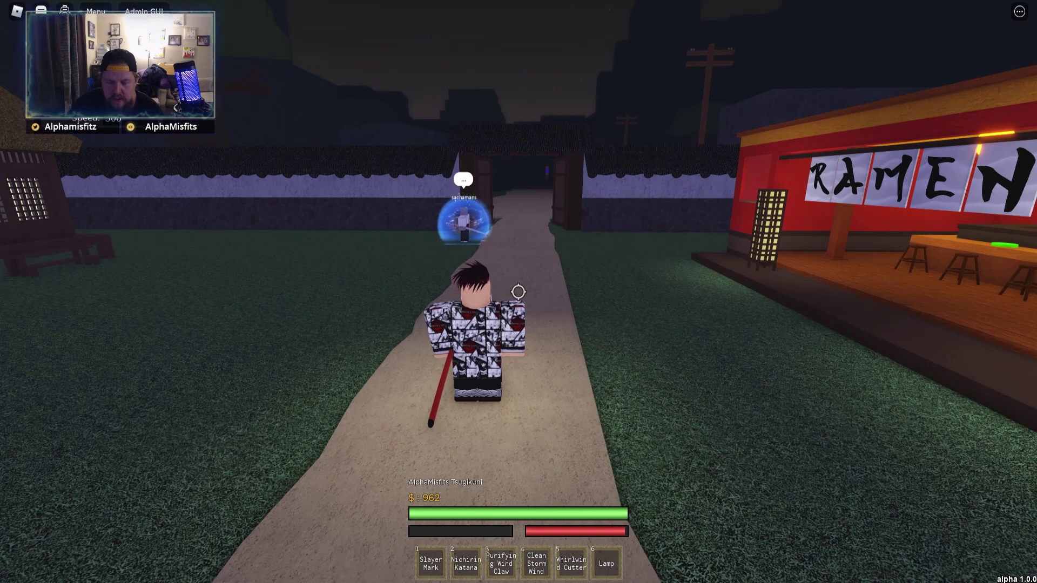
Step: Walk through the gate, over the stone wall to the Haori Changer, and open its Pattern dialog
key("w")
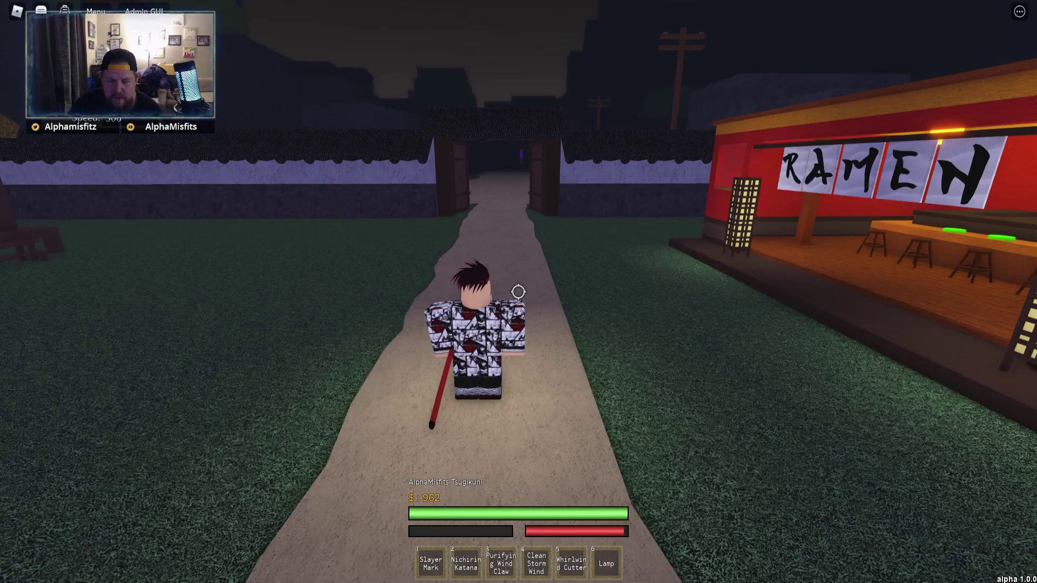
key("w")
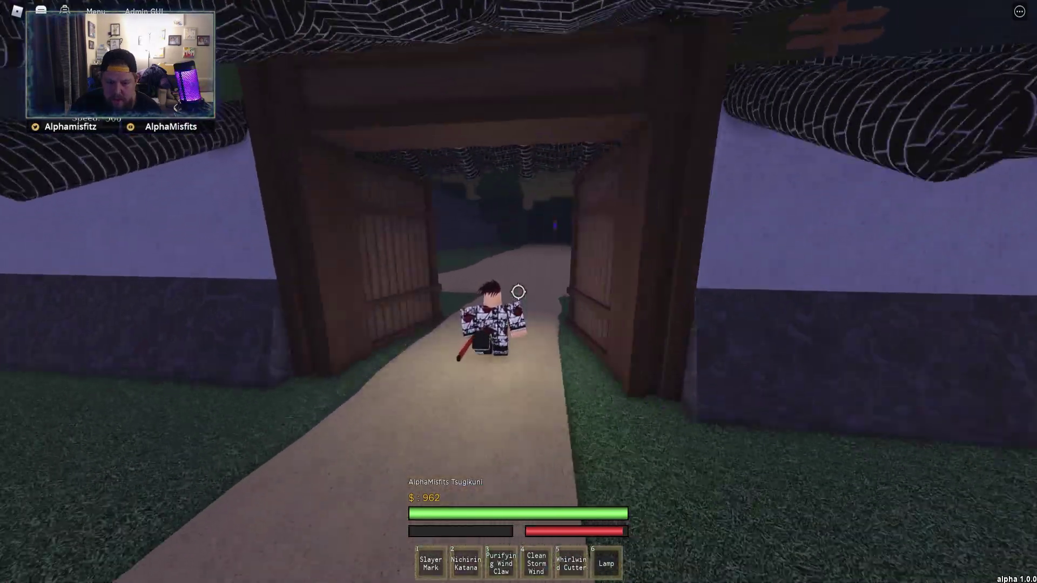
key("w")
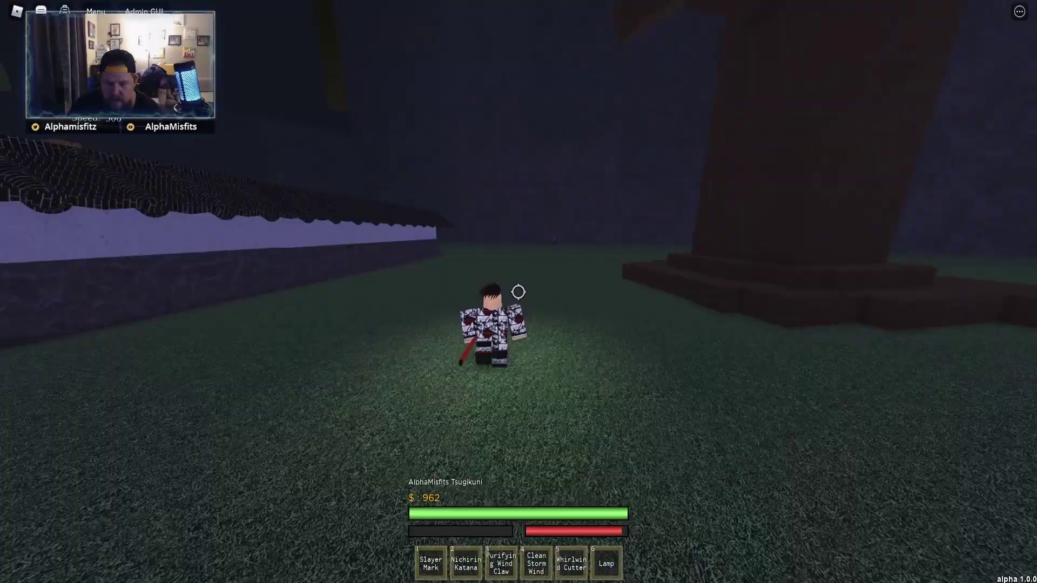
key("w")
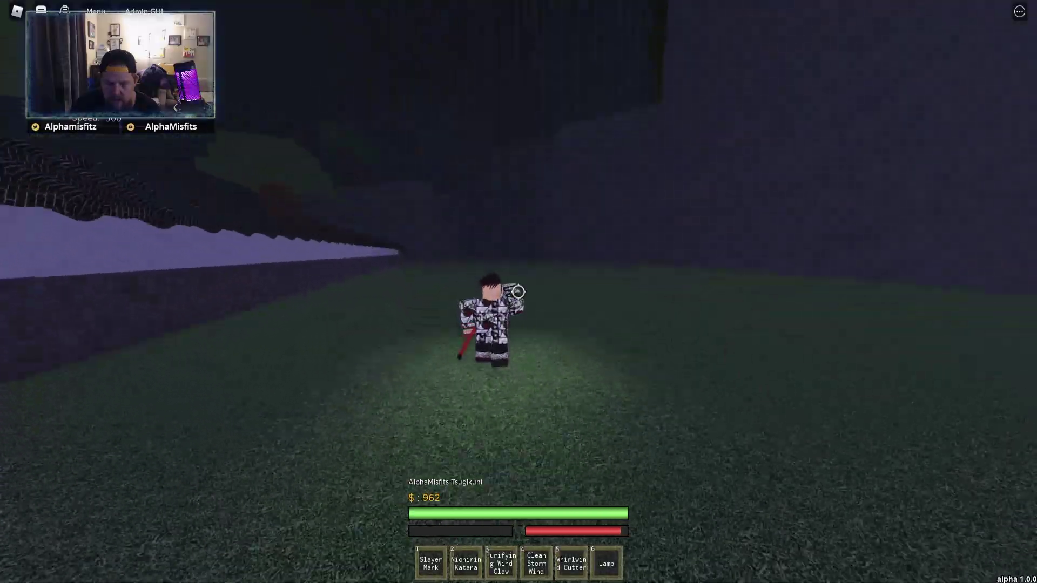
key("w")
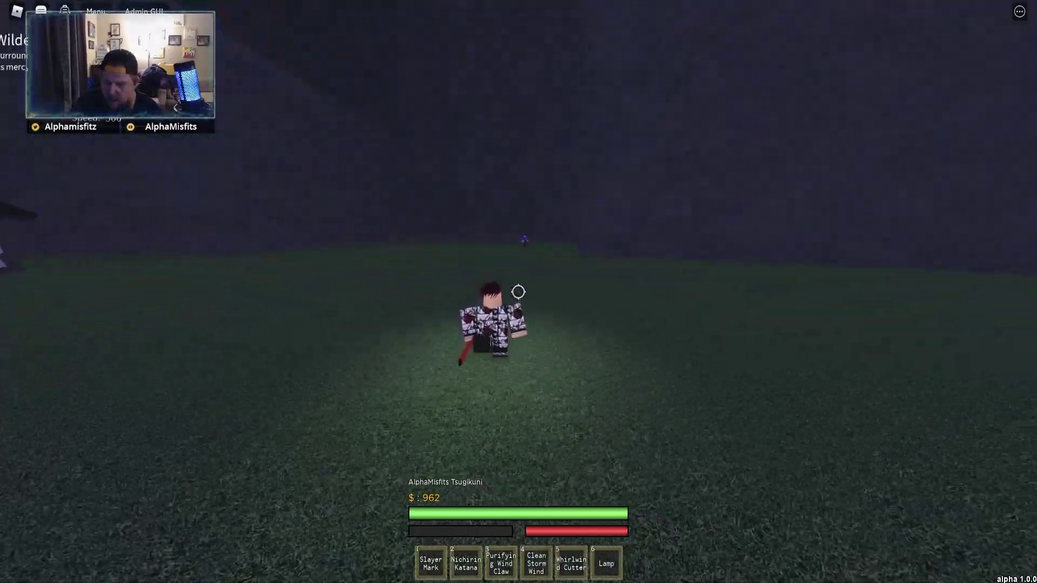
key("w")
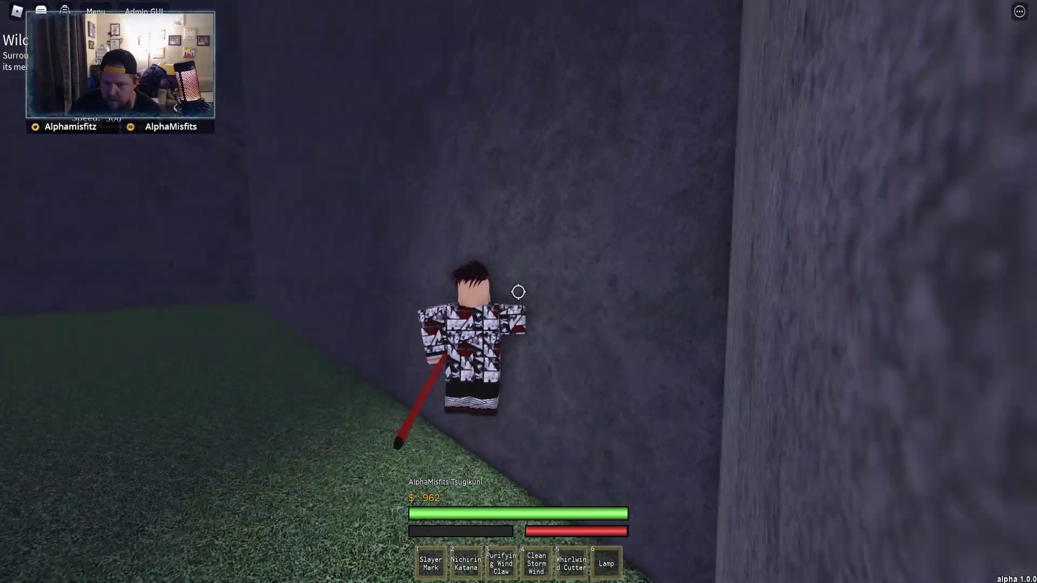
key("w")
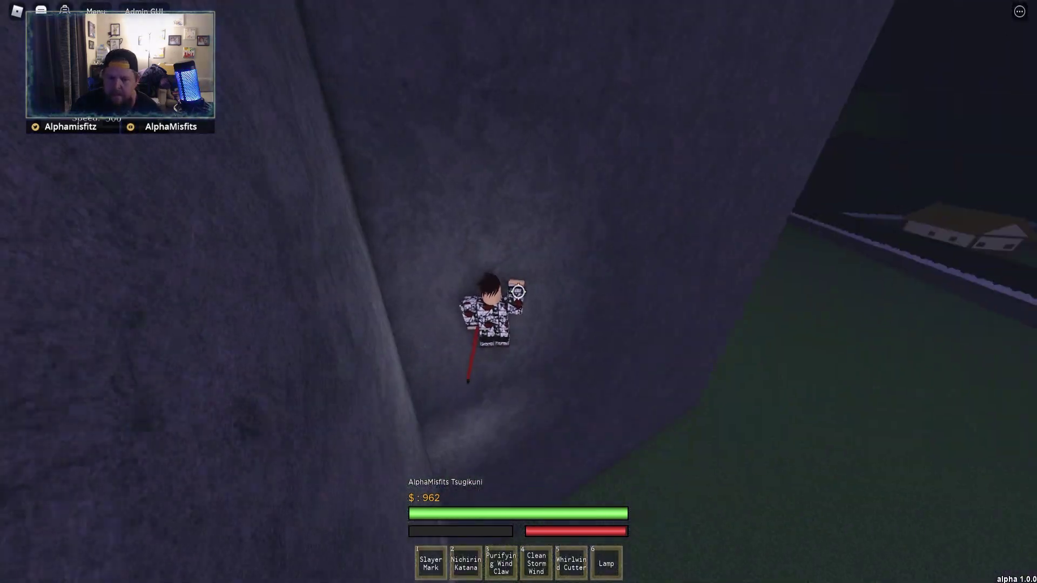
key("w")
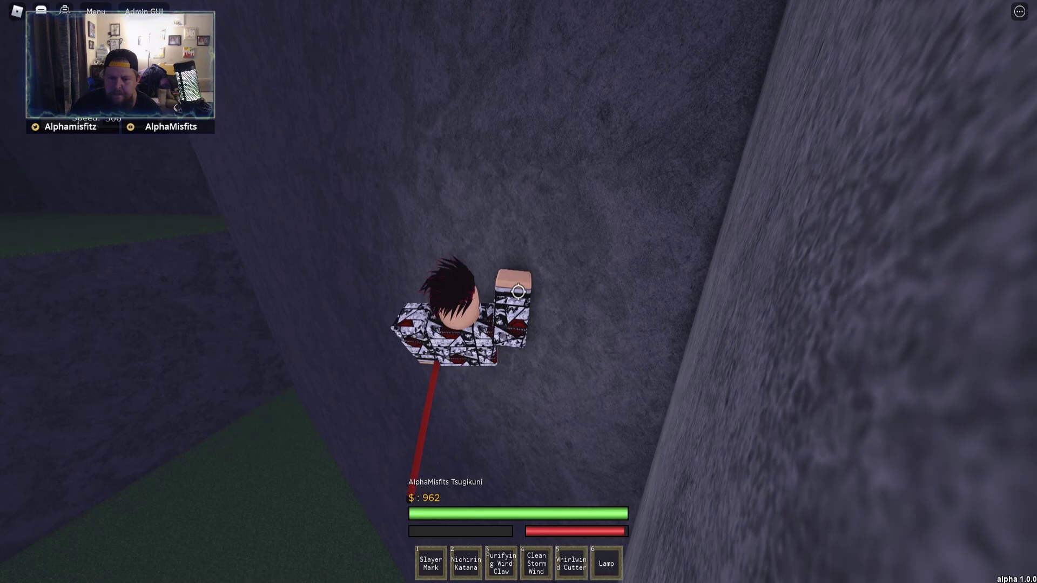
key("w")
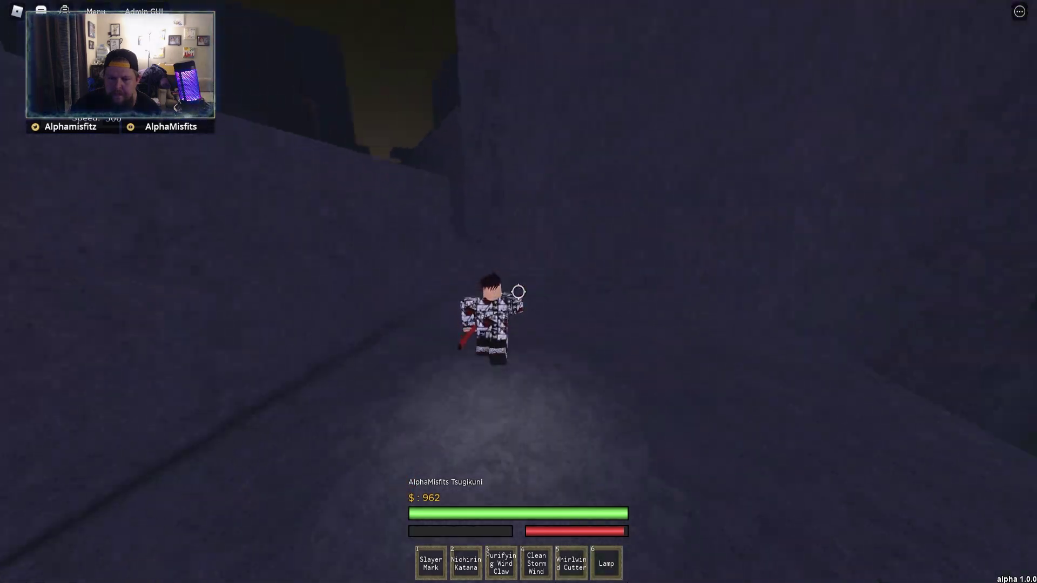
key("w")
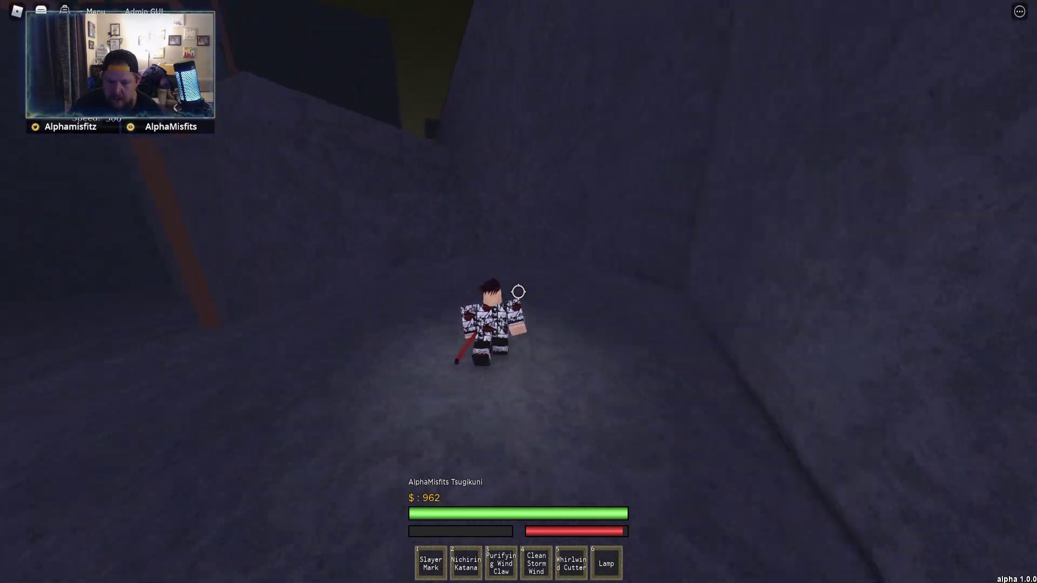
key("w")
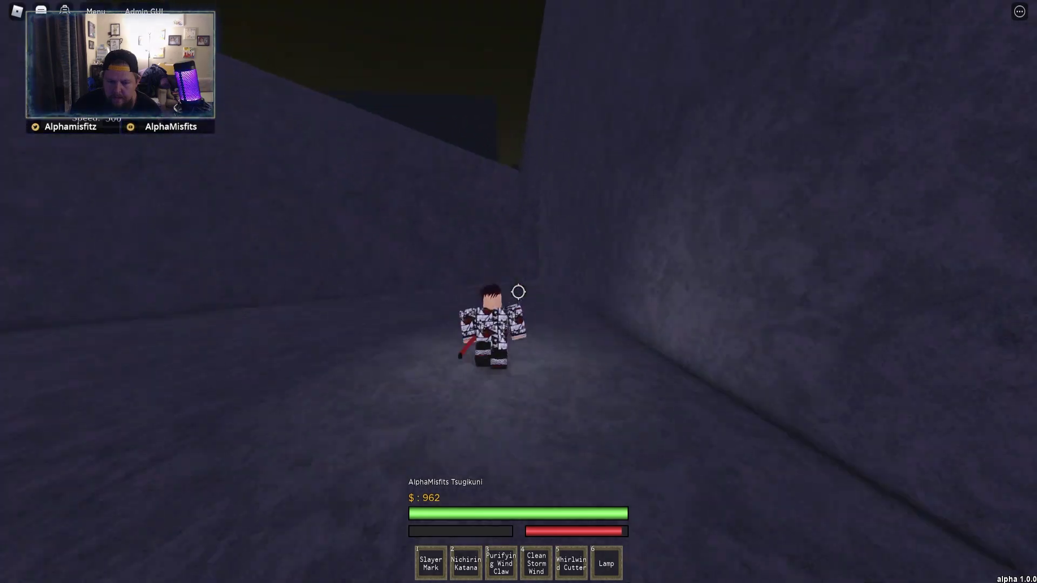
key("w")
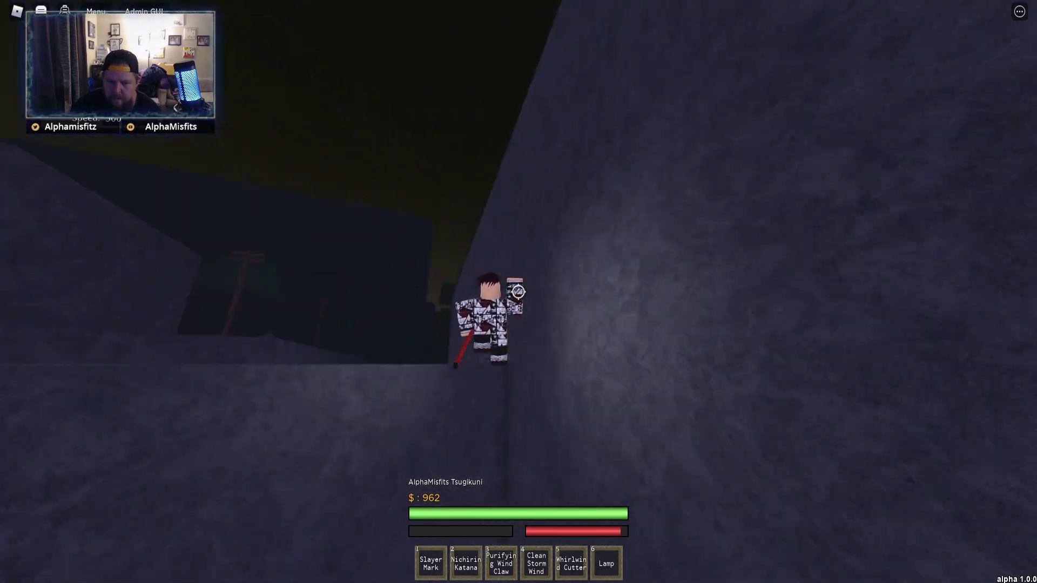
key("w")
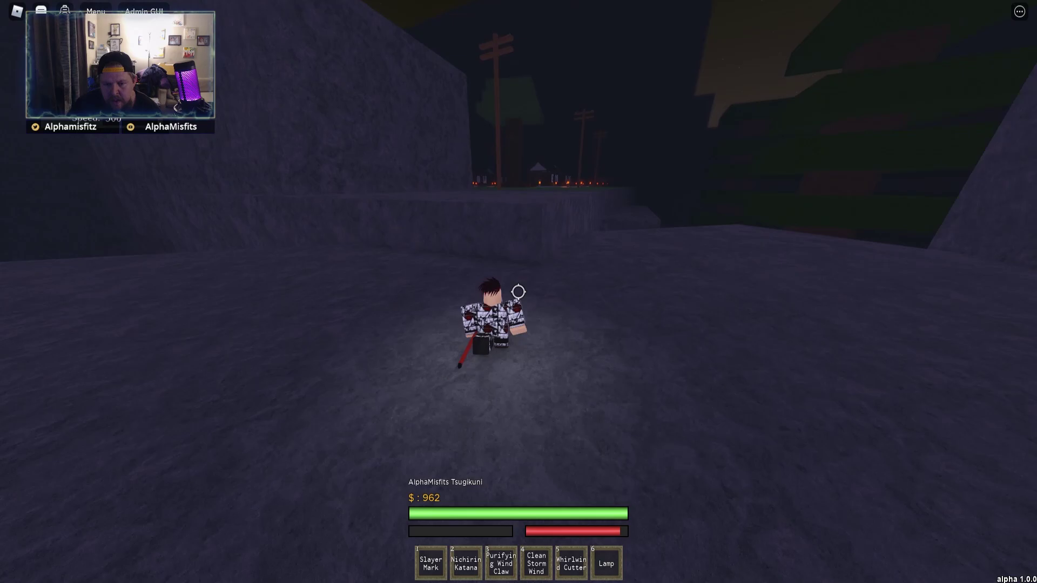
key("w")
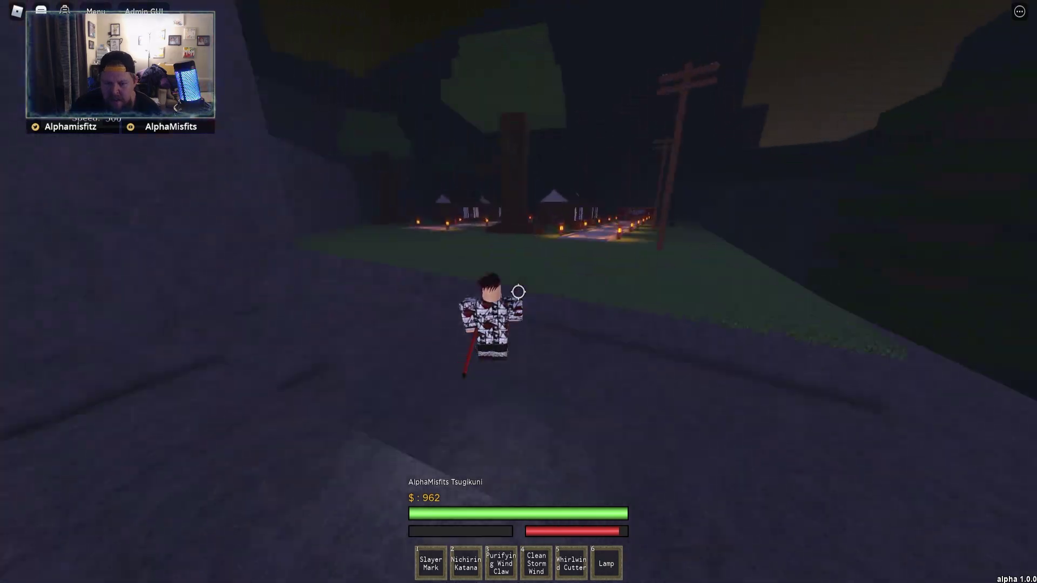
key("w")
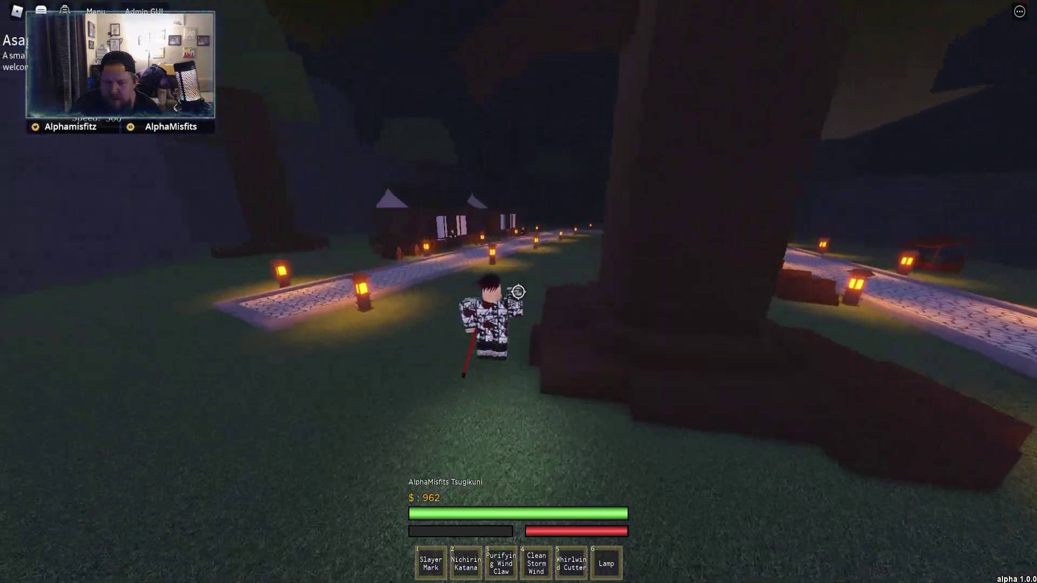
key("w")
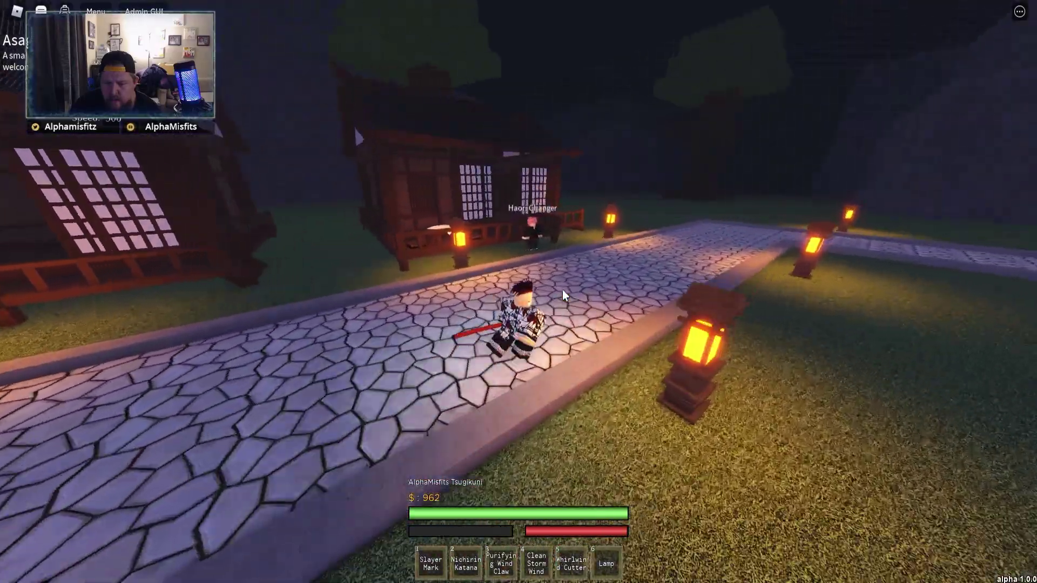
key("w")
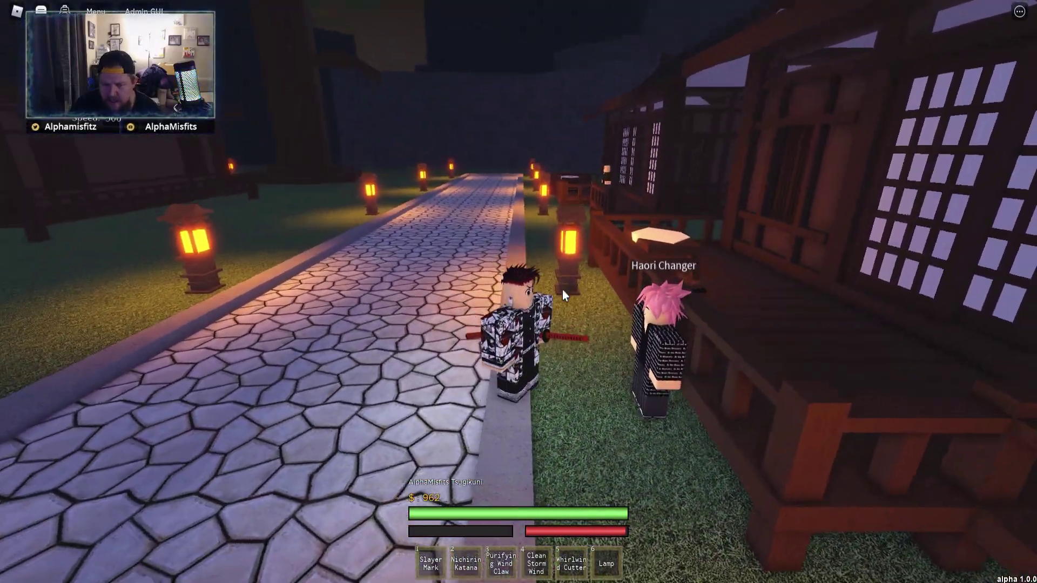
key("w")
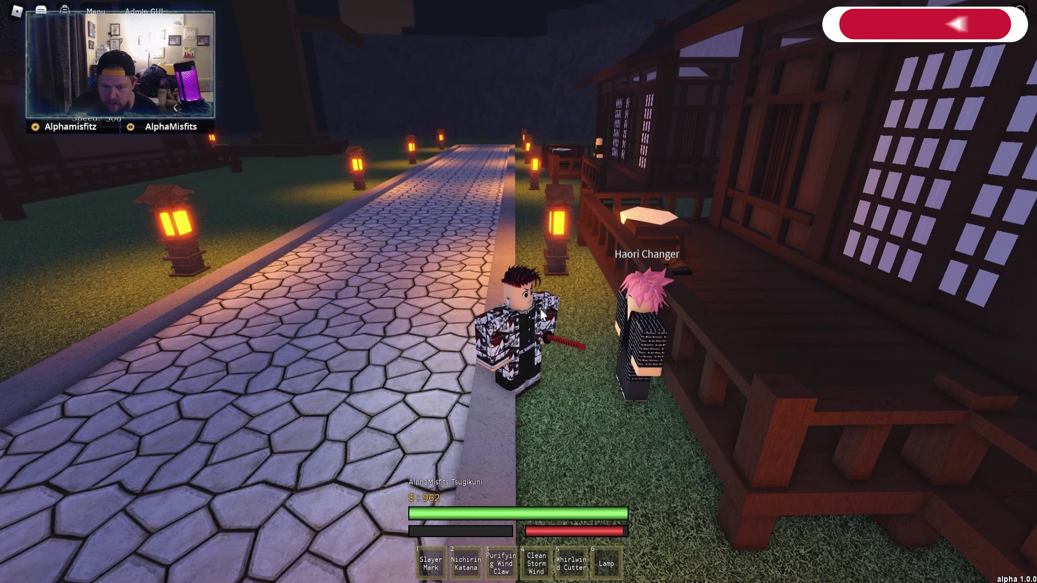
scroll(541, 313, "up", 3)
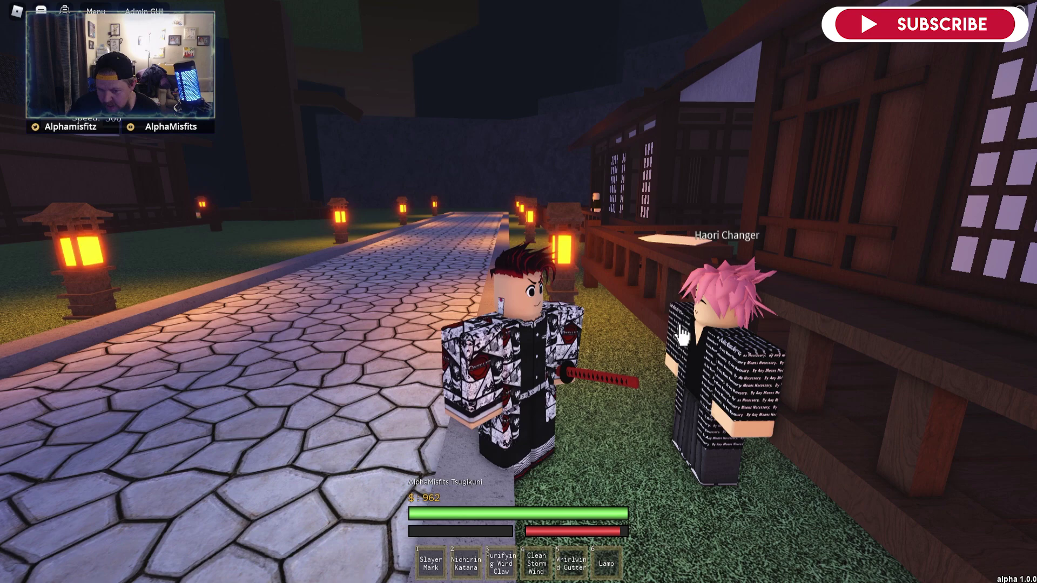
left_click(681, 334)
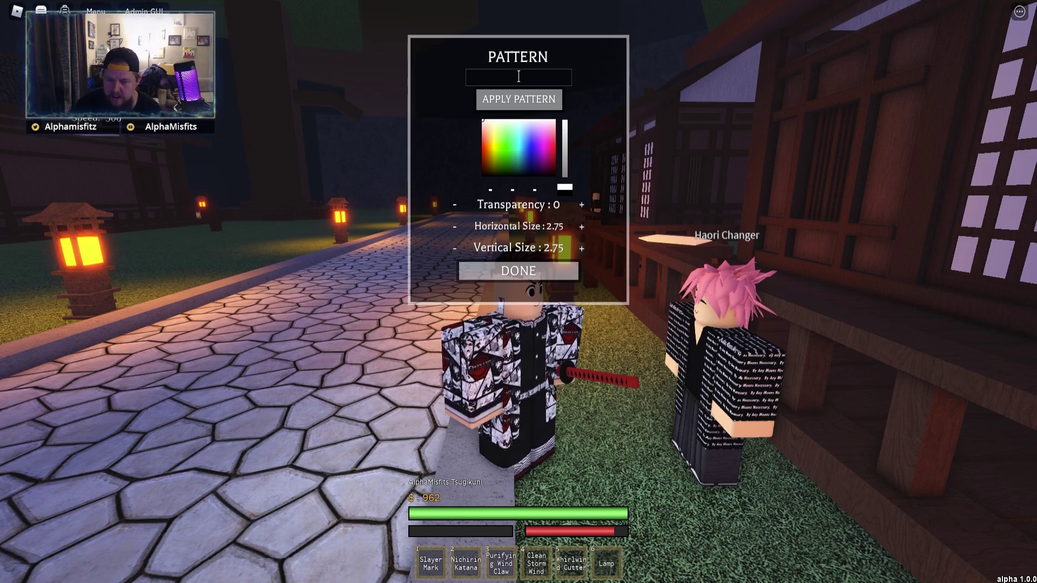
Step: Switch to Chrome and open the Roblox Create page with the My Creations list
key("alt+Tab")
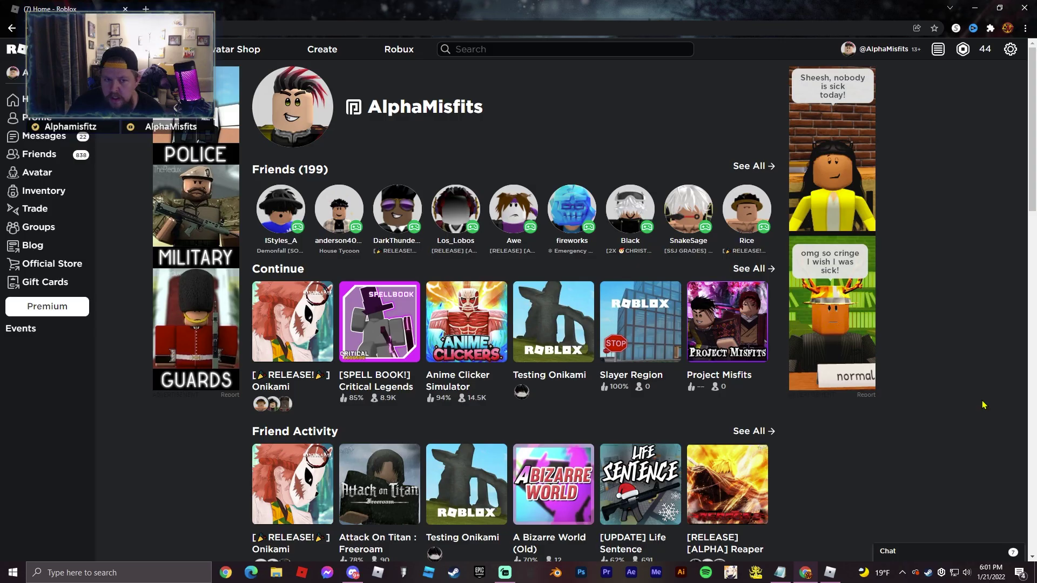
left_click(329, 53)
mouse_move(397, 211)
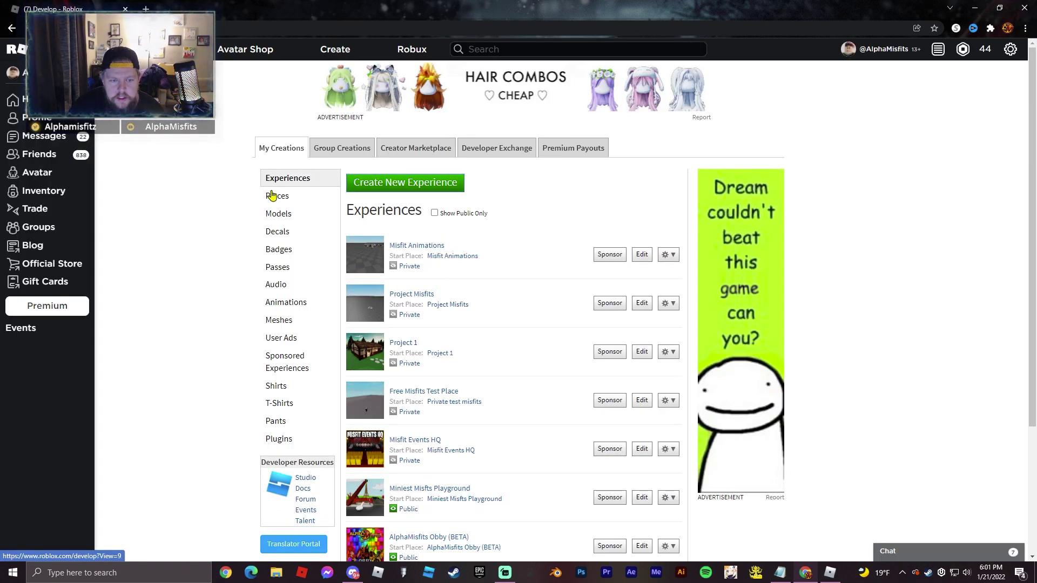
Step: Review the list of uploaded decals, then switch to the Onikami artwork in Photoshop
left_click(280, 233)
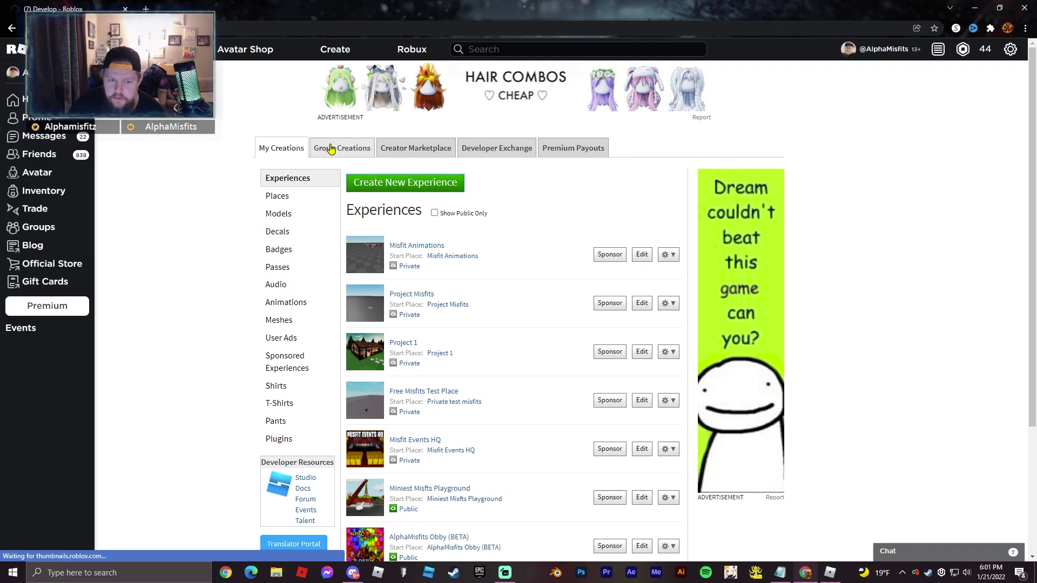
scroll(374, 291, "down", 2)
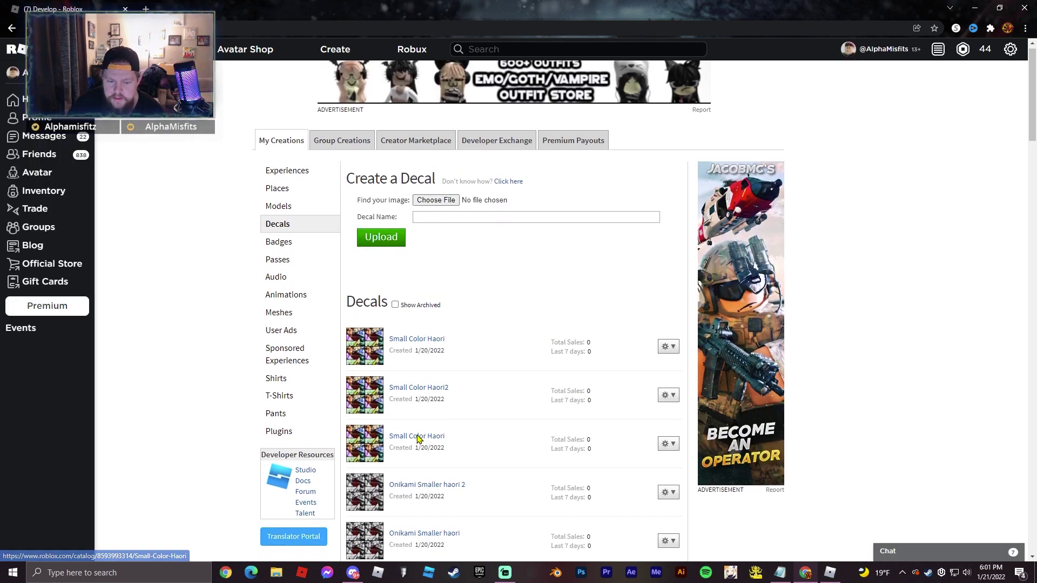
scroll(374, 291, "up", 2)
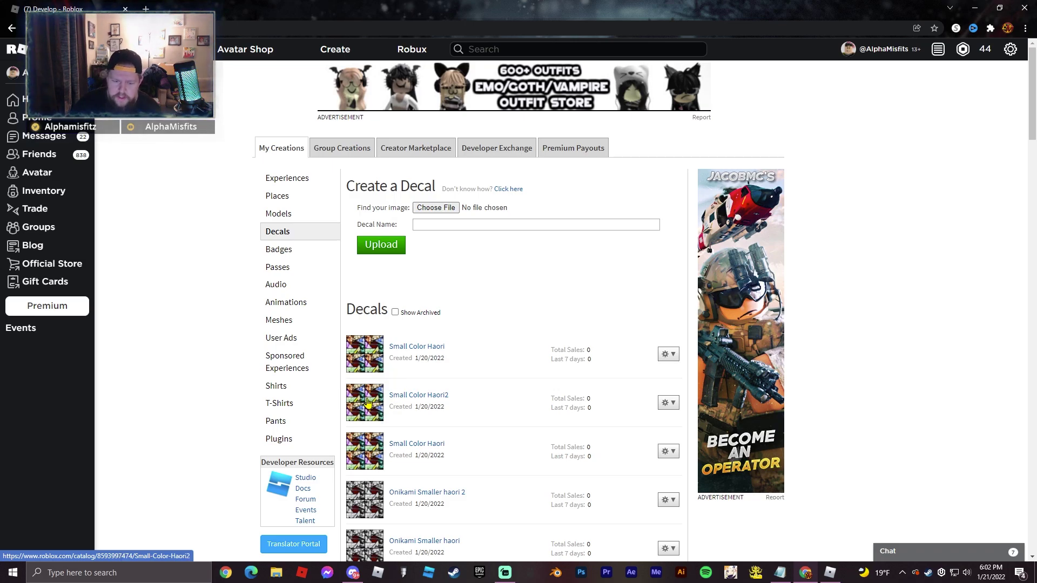
left_click(581, 572)
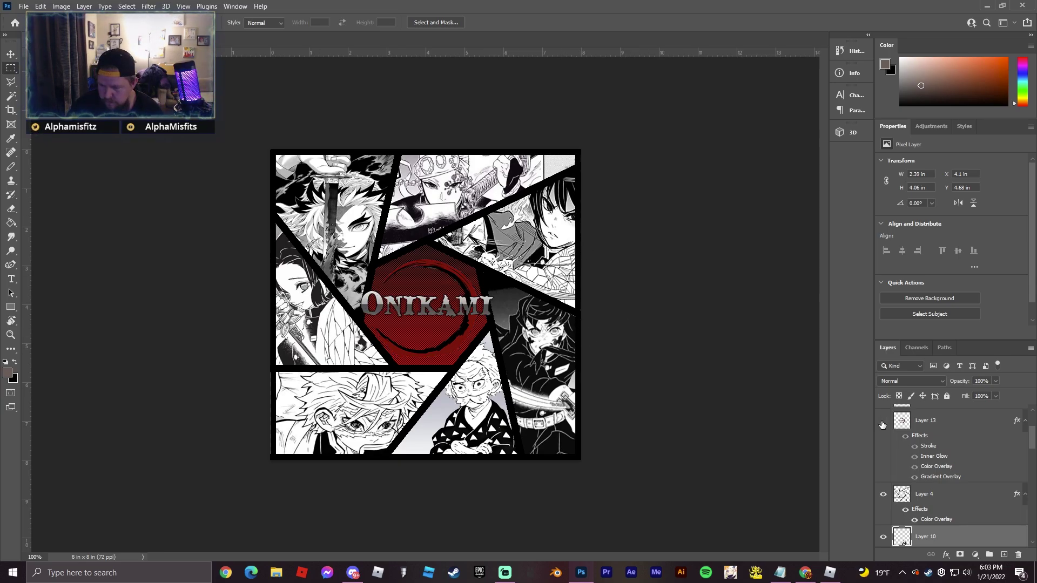
Step: Hide the black frame, ONIKAMI text, ring and other artwork layers
left_click(884, 536)
scroll(881, 502, "up", 3)
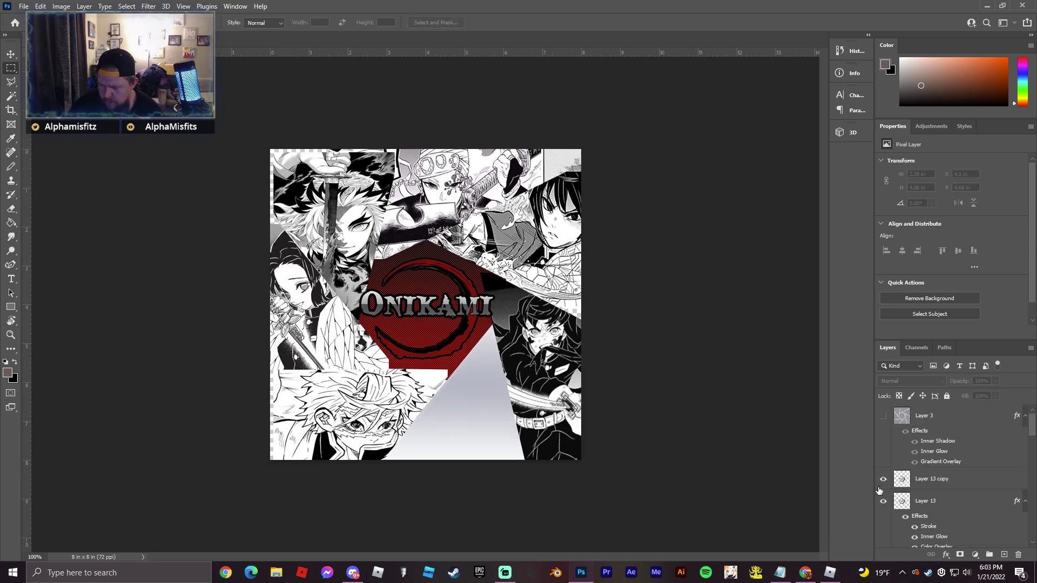
left_click_drag(885, 497, 885, 468)
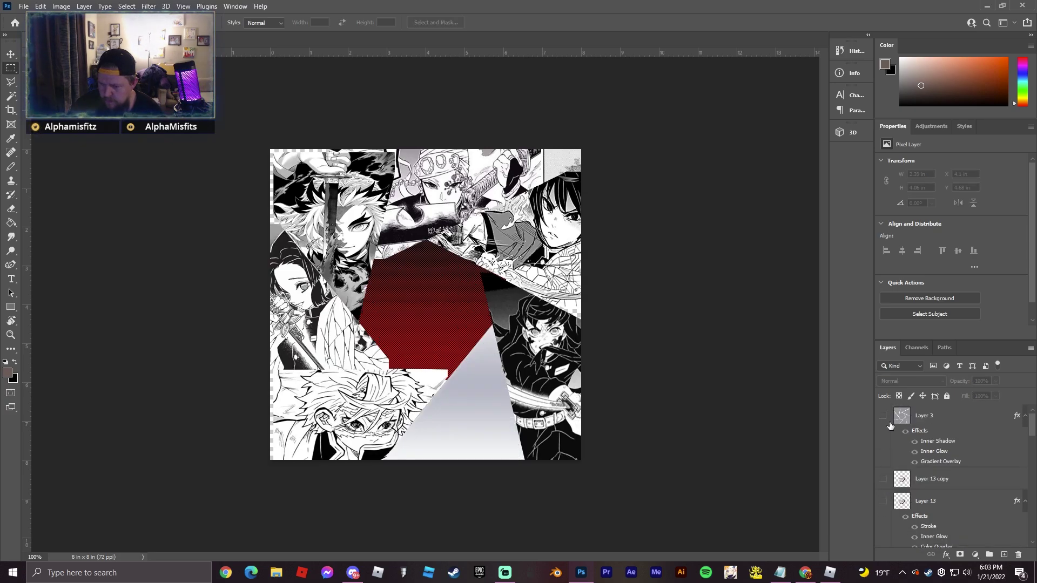
left_click_drag(890, 426, 773, 413)
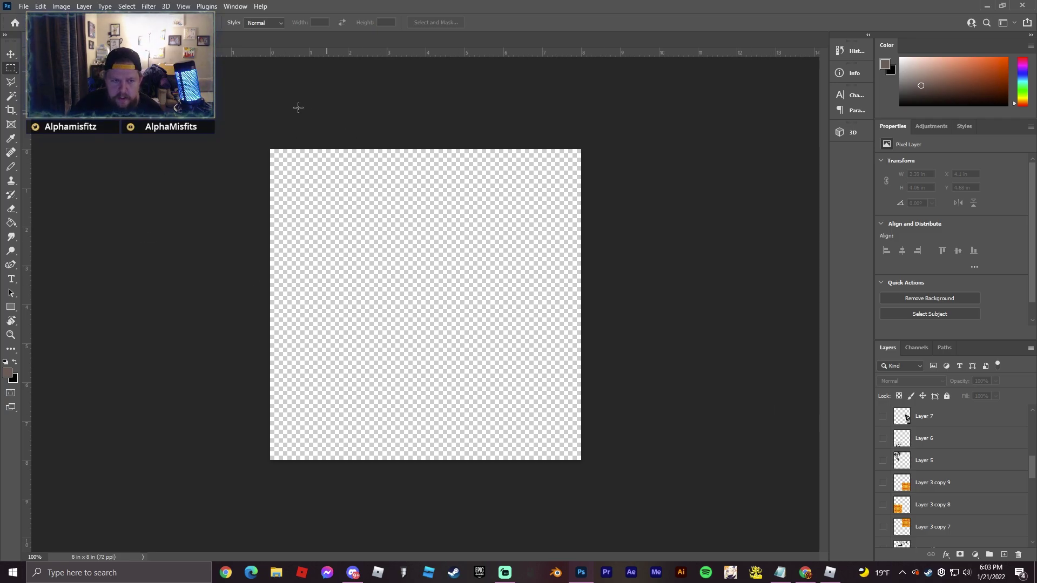
Step: Check in Canvas Size that the canvas is 576 × 576 pixels, changing nothing
left_click(22, 7)
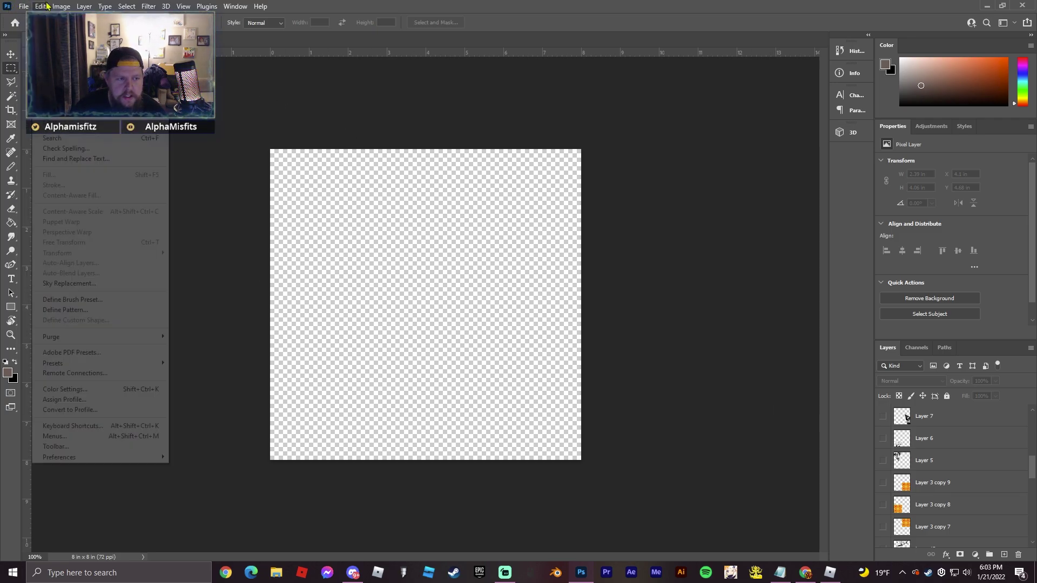
mouse_move(59, 9)
left_click(70, 97)
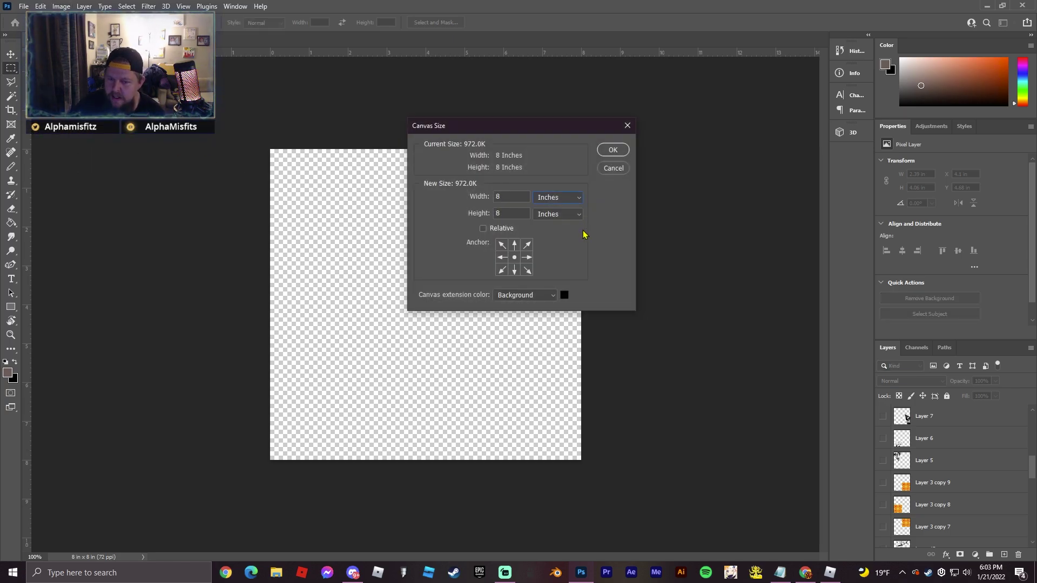
left_click(568, 202)
left_click(559, 217)
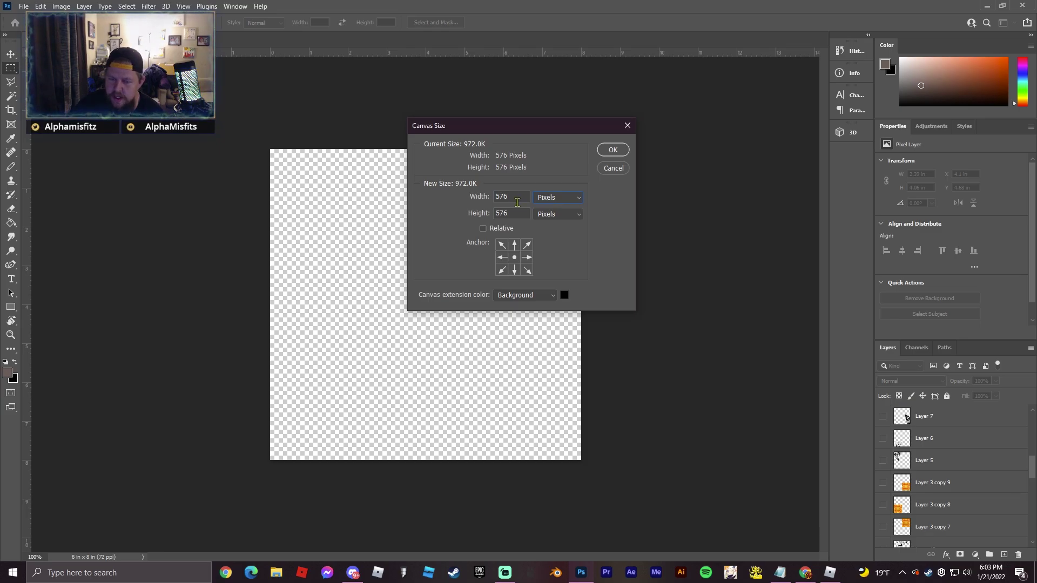
left_click(613, 169)
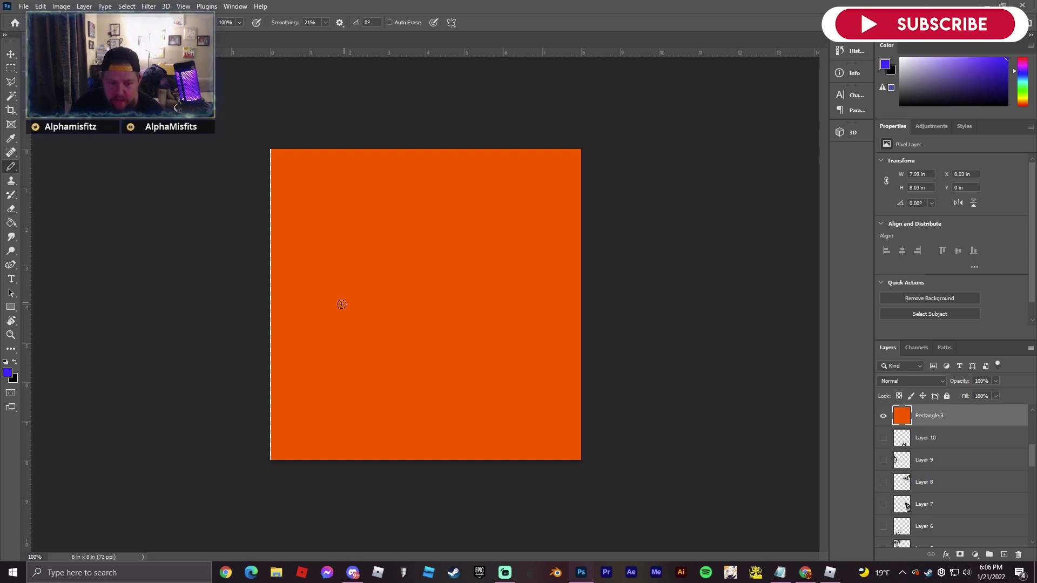
Step: Paint a blue bracket, green triangle, magenta arc and yellow bracket on the orange square
mouse_move(269, 243)
left_mouse_down()
mouse_move(309, 231)
mouse_move(301, 361)
mouse_move(310, 315)
left_mouse_up()
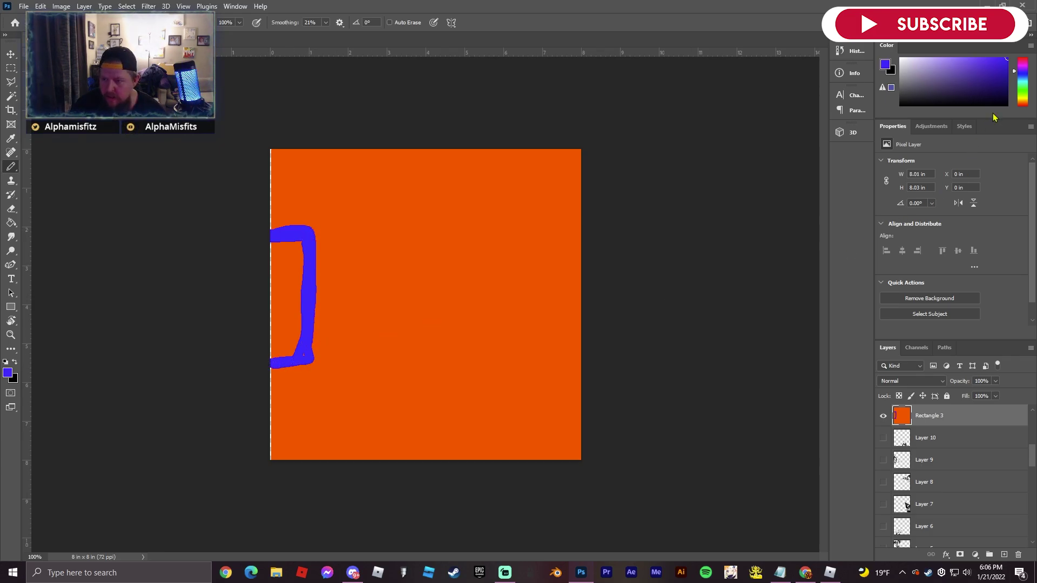
left_click(1022, 90)
mouse_move(513, 324)
left_mouse_down()
mouse_move(549, 246)
mouse_move(559, 334)
mouse_move(610, 330)
mouse_move(477, 335)
left_mouse_up()
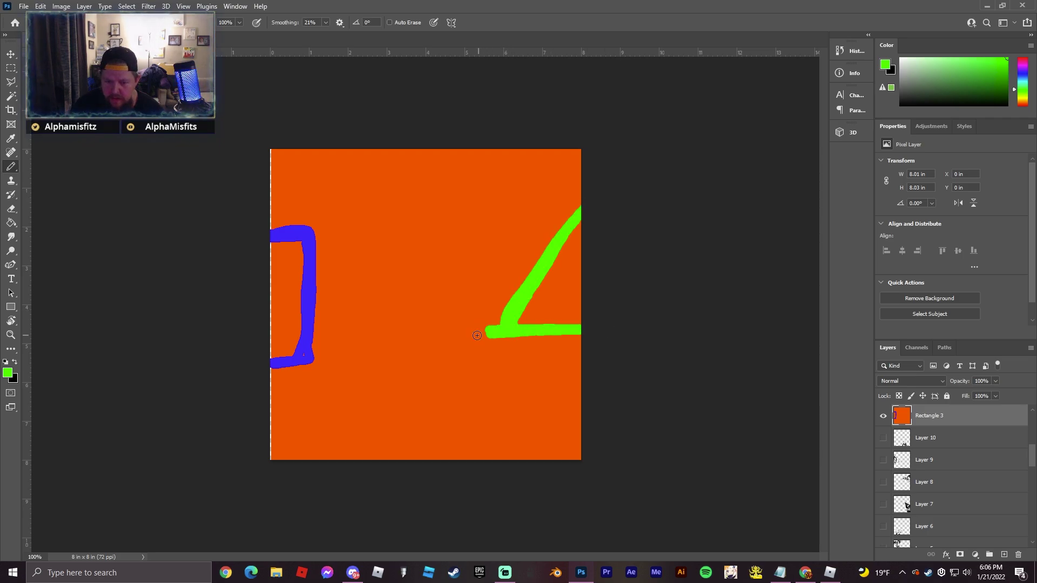
left_click_drag(1026, 88, 1027, 67)
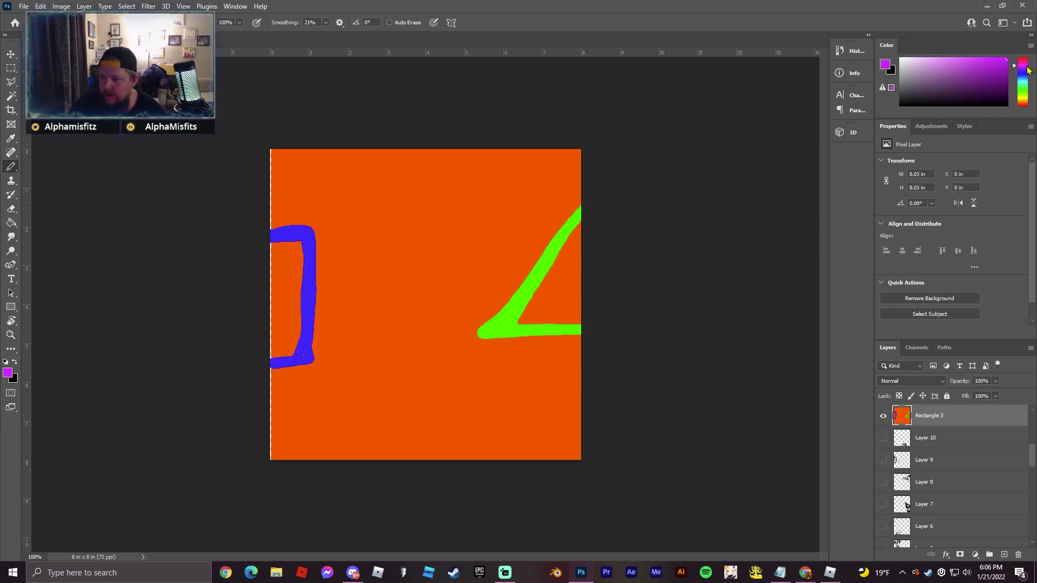
mouse_move(351, 144)
left_mouse_down()
mouse_move(513, 158)
mouse_move(520, 143)
mouse_move(370, 132)
left_mouse_up()
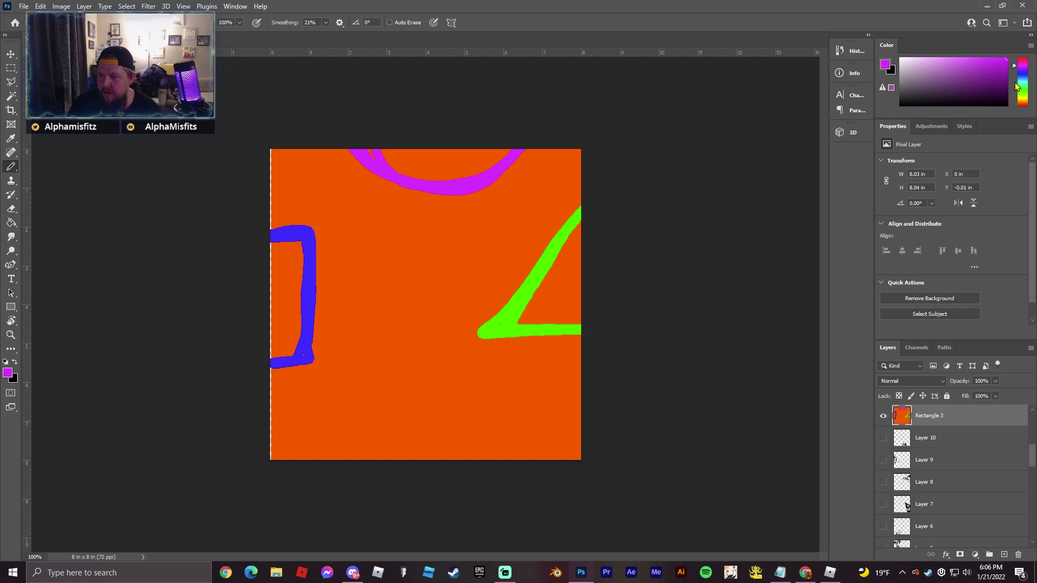
left_click_drag(1025, 89, 1025, 100)
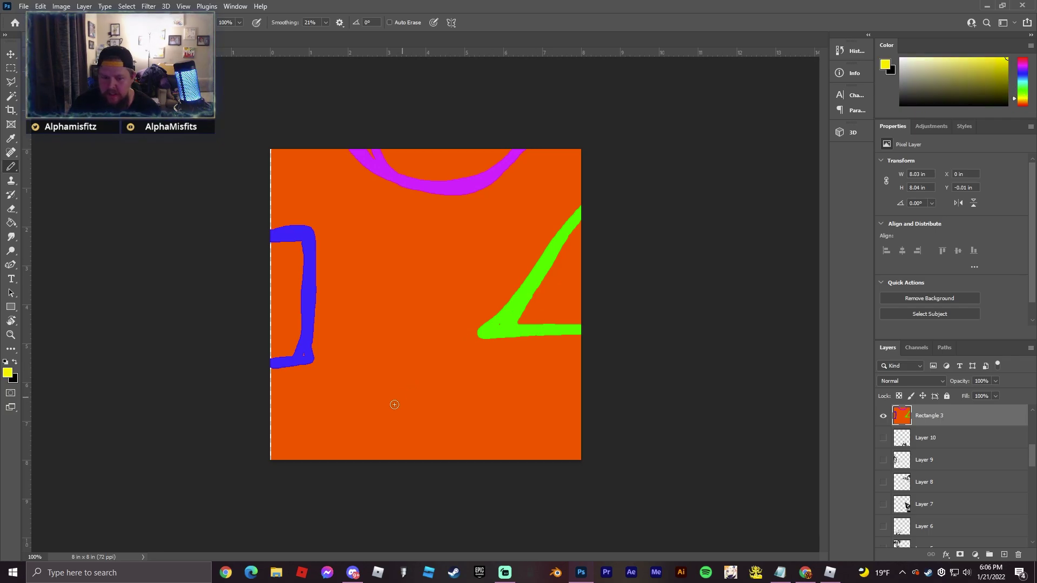
mouse_move(332, 460)
left_mouse_down()
mouse_move(334, 438)
mouse_move(470, 421)
mouse_move(513, 467)
left_mouse_up()
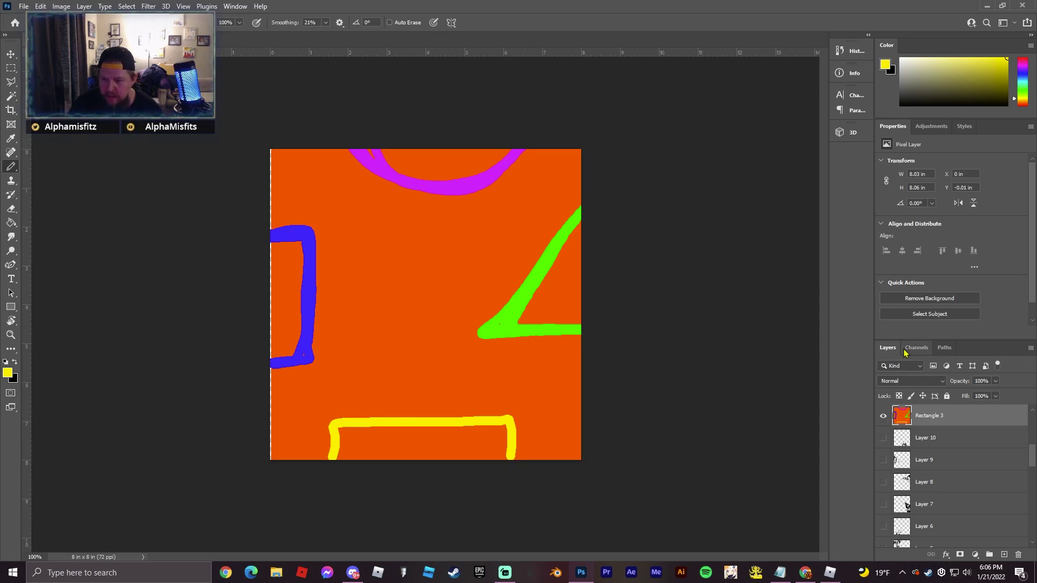
Step: Free Transform the painted square down to about 34% in the top-left corner
key("ctrl+t")
left_click_drag(271, 150, 453, 354)
left_click_drag(488, 398, 440, 174)
Step: Commit the resize and copy the tile, then undo back to the full-size orange square
key("Return")
right_click(937, 414)
key("Escape")
key("v")
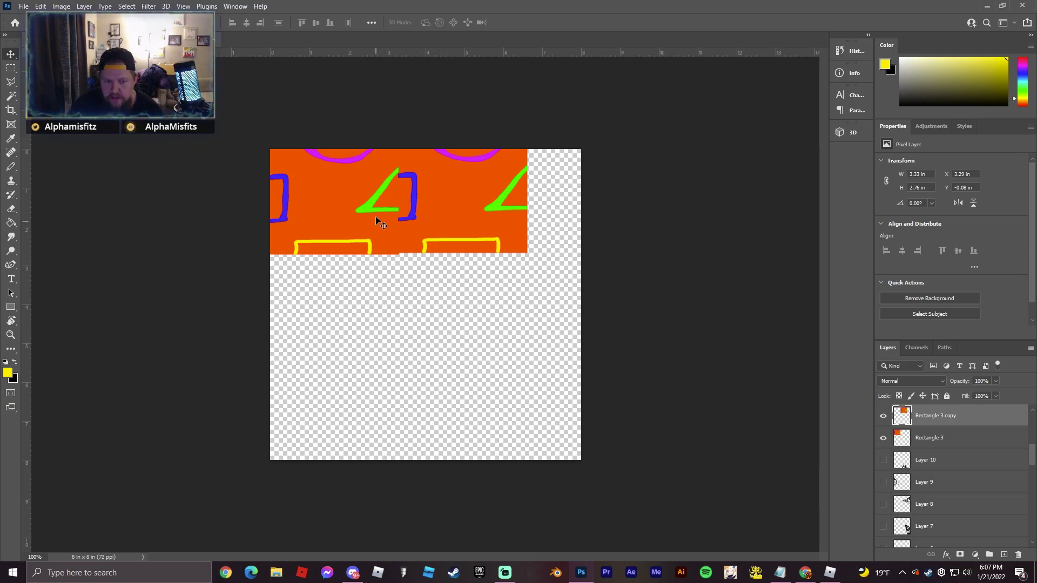
key("Delete")
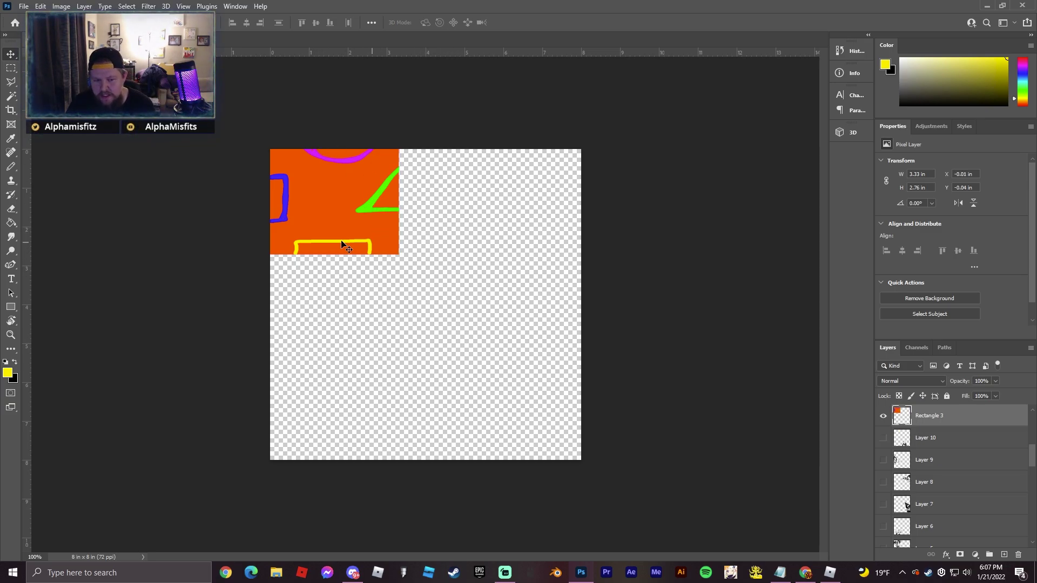
key("ctrl+z")
key("ctrl+z")
key("ctrl+z")
key("ctrl+z")
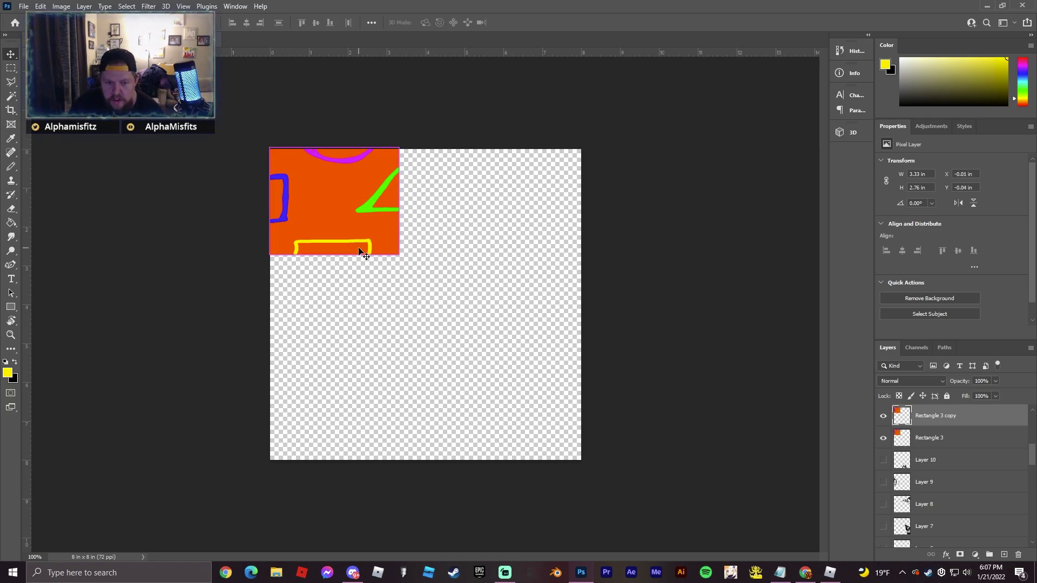
key("z")
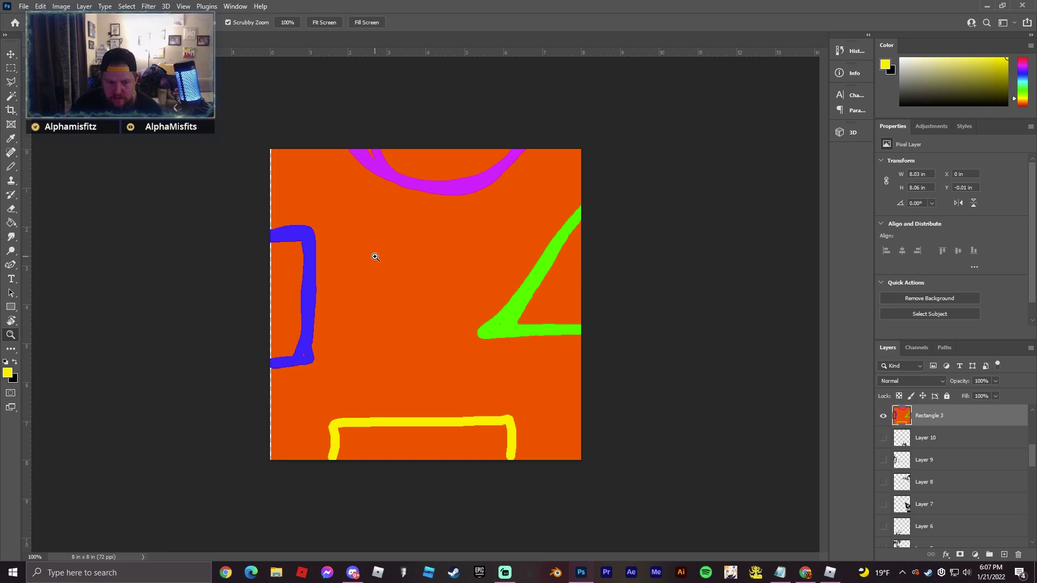
Step: Replace the coloured strokes with blue pencil brackets and arcs on the tile's edges
key("ctrl+z")
key("ctrl+z")
key("ctrl+z")
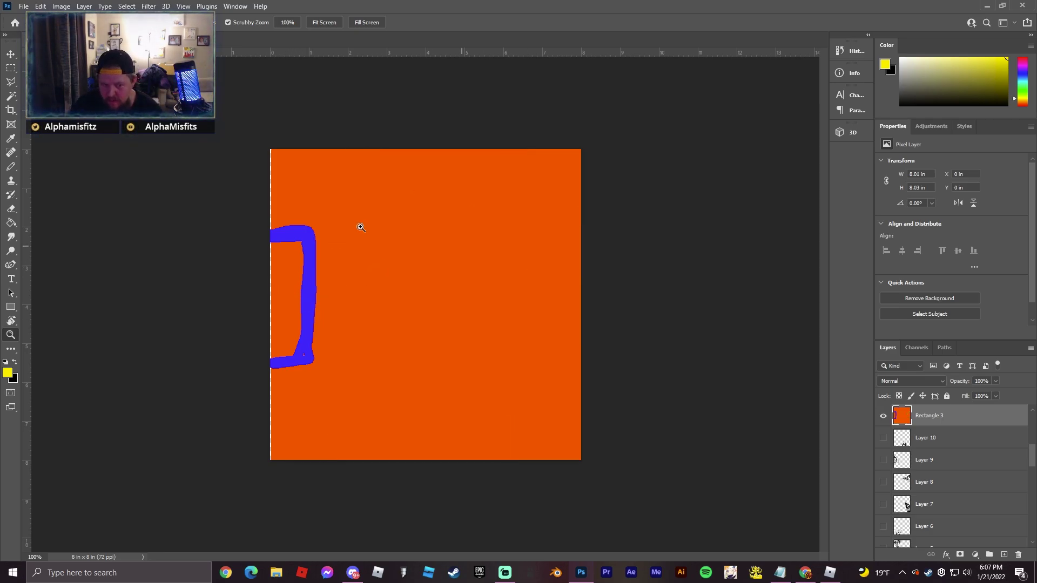
left_click(1022, 72)
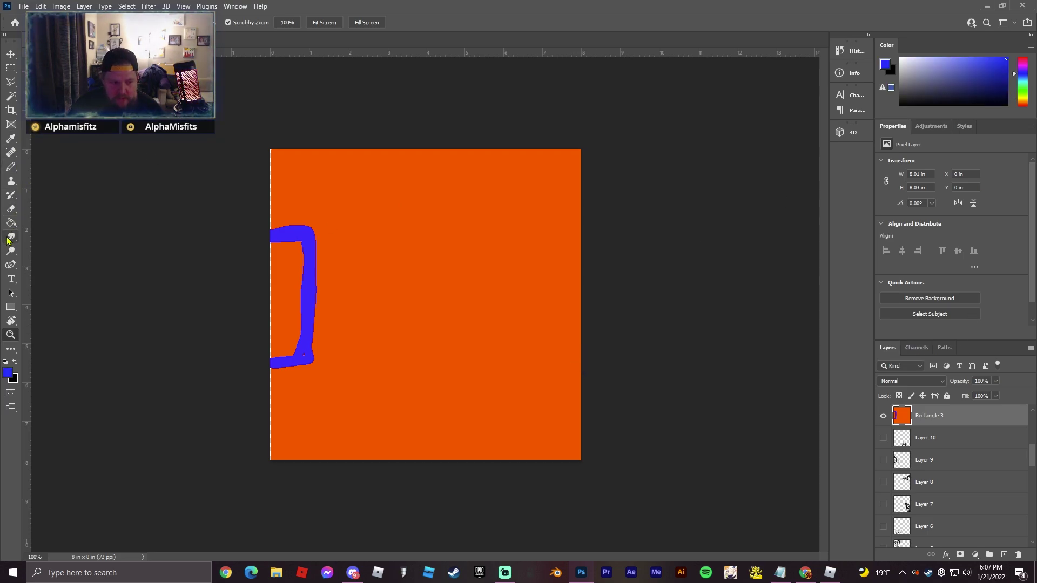
left_click(12, 167)
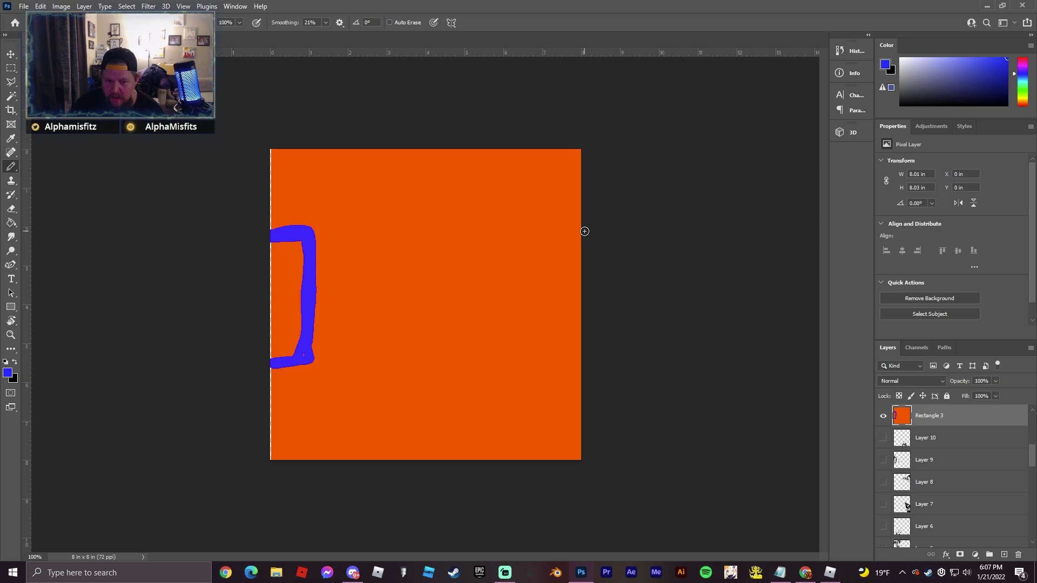
mouse_move(584, 231)
left_mouse_down()
mouse_move(540, 235)
mouse_move(544, 348)
mouse_move(590, 359)
mouse_move(532, 359)
mouse_move(535, 255)
mouse_move(532, 345)
mouse_move(596, 226)
left_mouse_up()
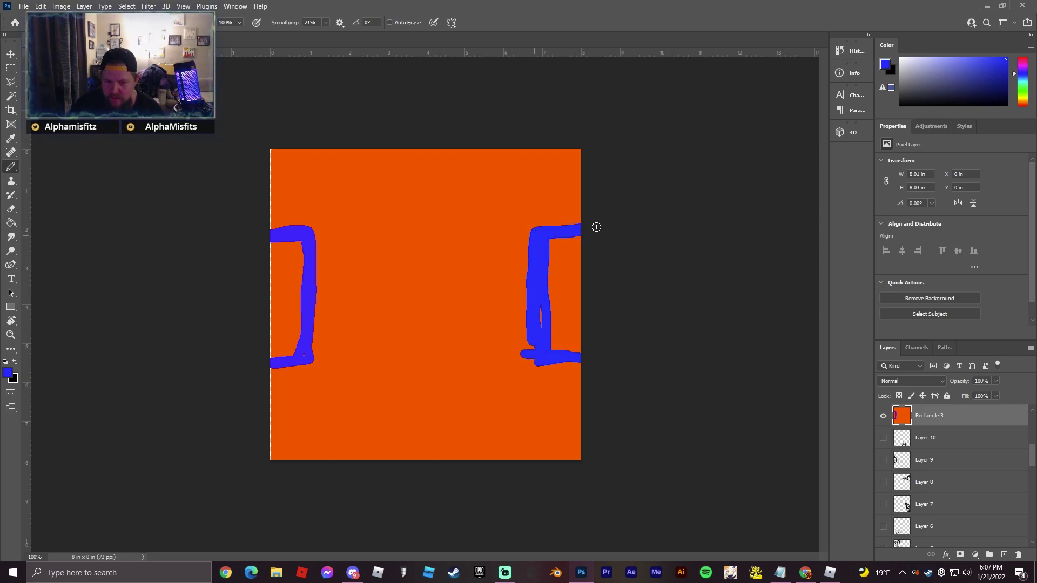
mouse_move(348, 147)
left_mouse_down()
mouse_move(369, 170)
mouse_move(490, 149)
mouse_move(435, 181)
mouse_move(361, 143)
mouse_move(414, 187)
left_mouse_up()
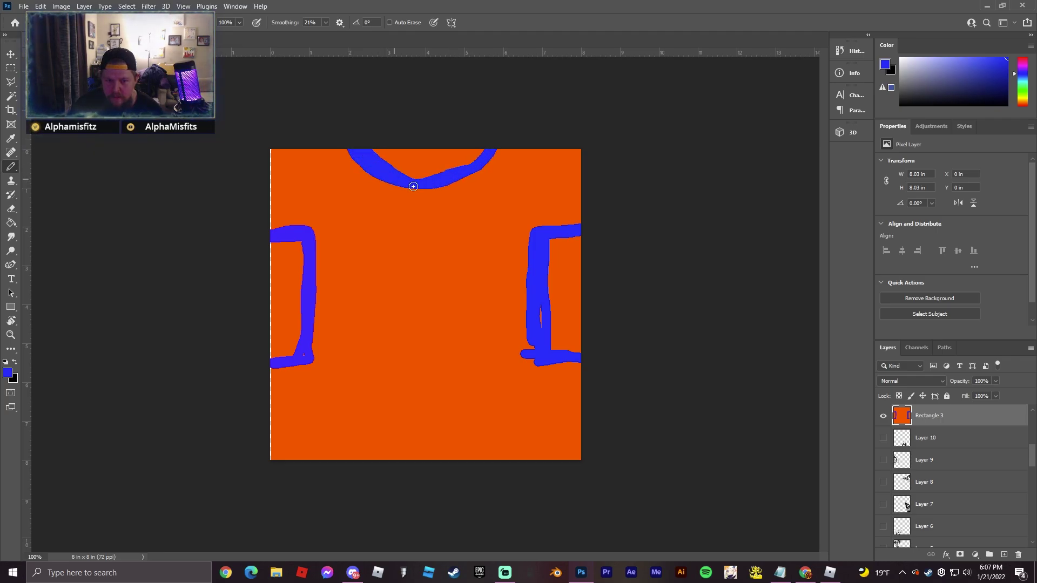
mouse_move(346, 462)
left_mouse_down()
mouse_move(449, 441)
mouse_move(491, 449)
mouse_move(395, 432)
mouse_move(469, 432)
left_mouse_up()
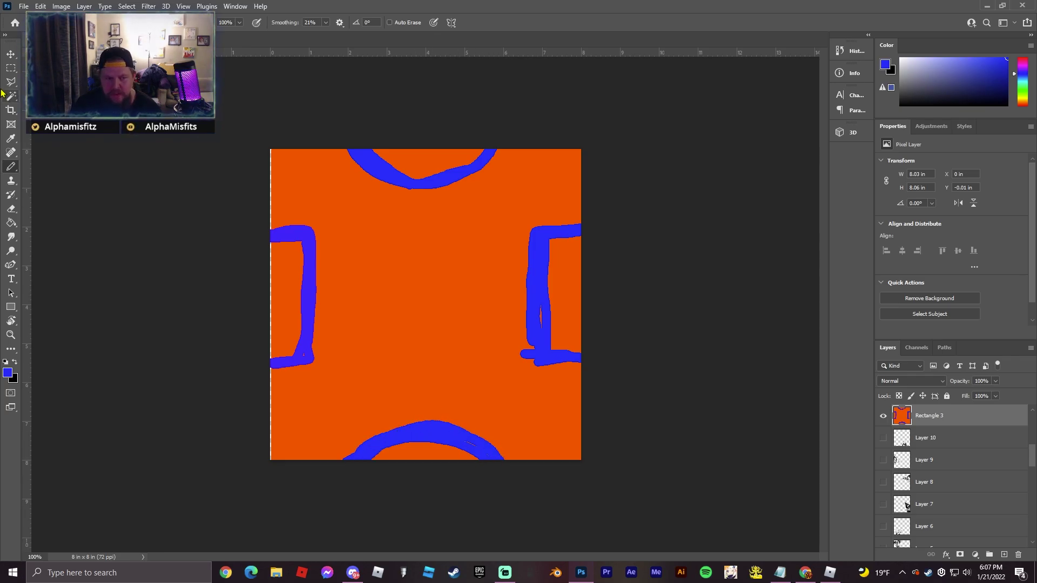
Step: Shrink the tile to 2.5 in at top-left and place a copy to its right
key("ctrl+t")
left_click_drag(580, 460, 368, 245)
left_click(11, 53)
left_click_drag(332, 205, 426, 202)
Step: Duplicate both tile layers and move the pair below to form a 2×2 block
right_click(435, 206)
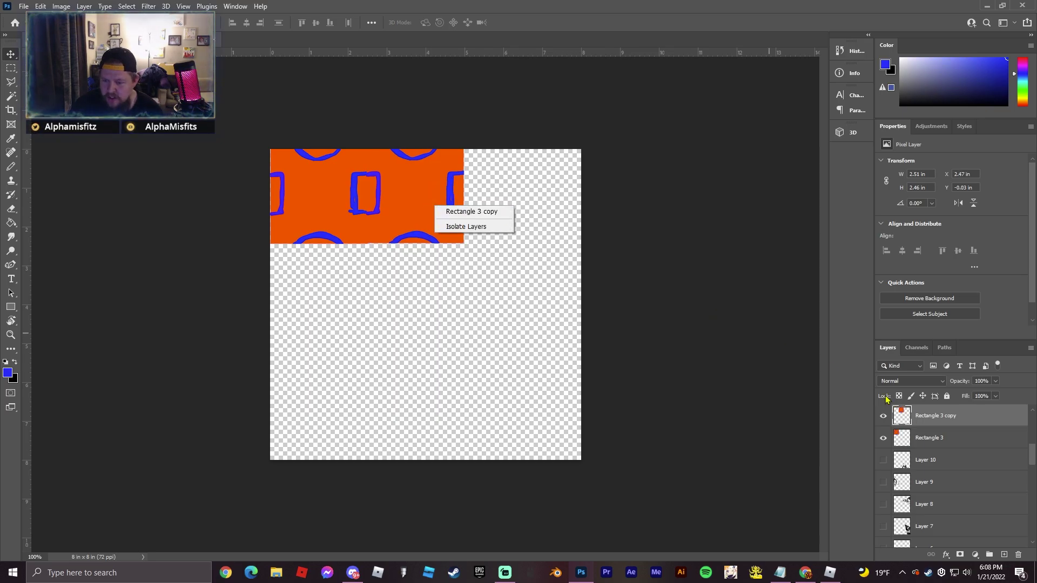
right_click(939, 421)
left_click(284, 216)
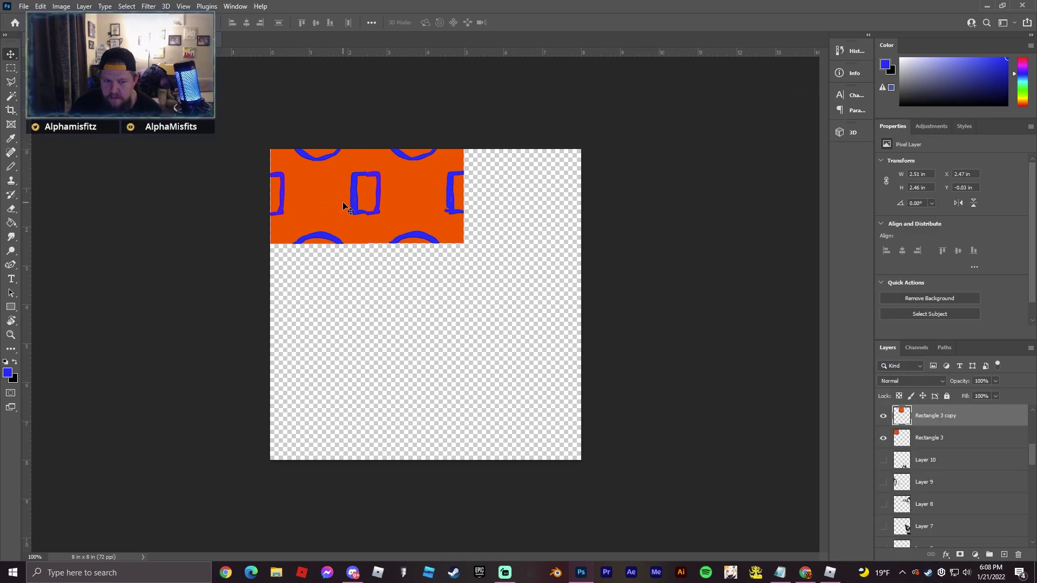
left_click(940, 440, "ctrl")
right_click(941, 438)
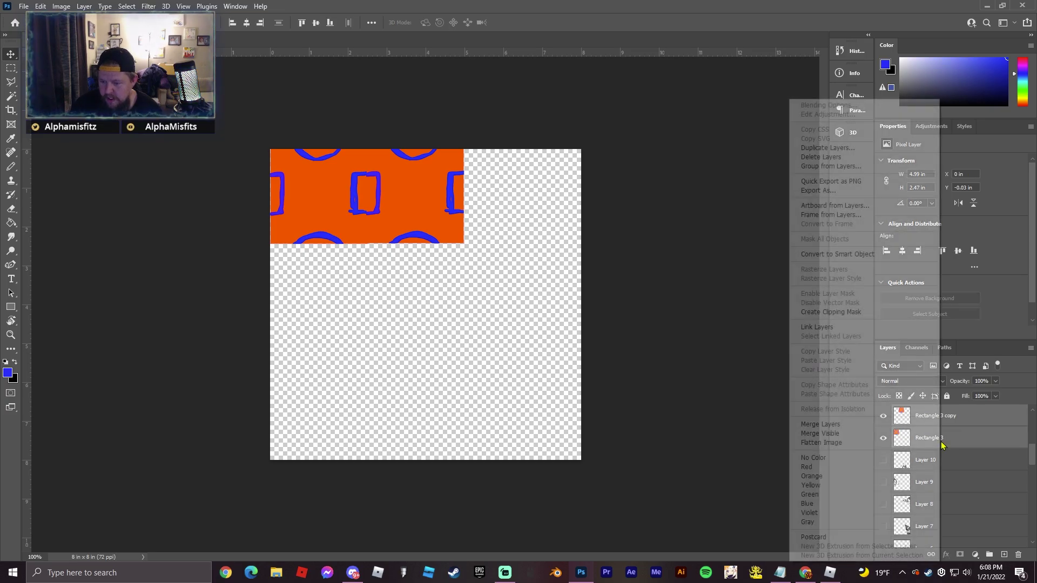
left_click(838, 150)
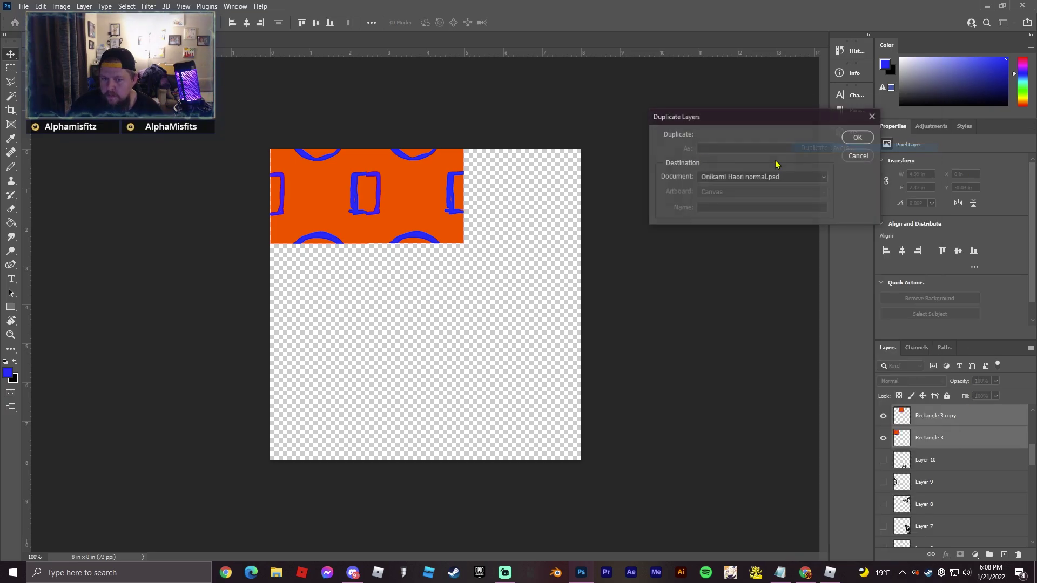
left_click(859, 140)
left_click_drag(407, 188, 407, 281)
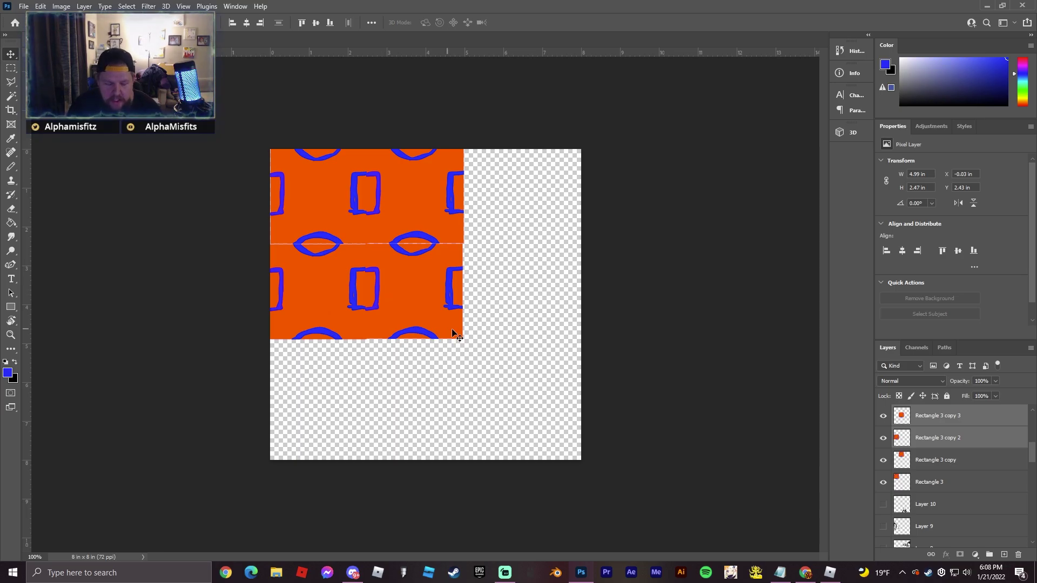
Step: Select all four Rectangle layers and delete them
left_click(938, 478)
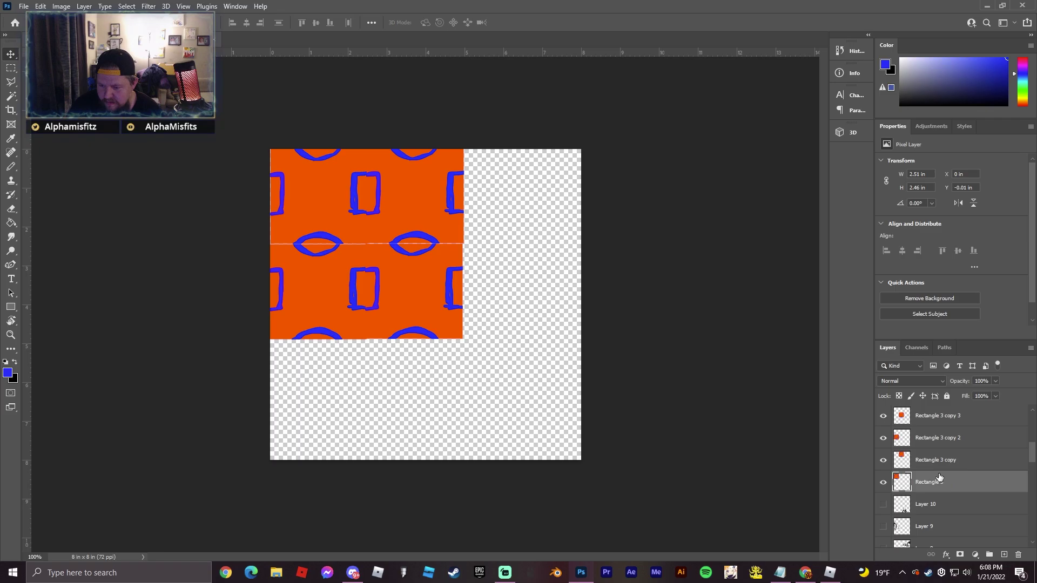
left_click(945, 416, "shift")
key("Delete")
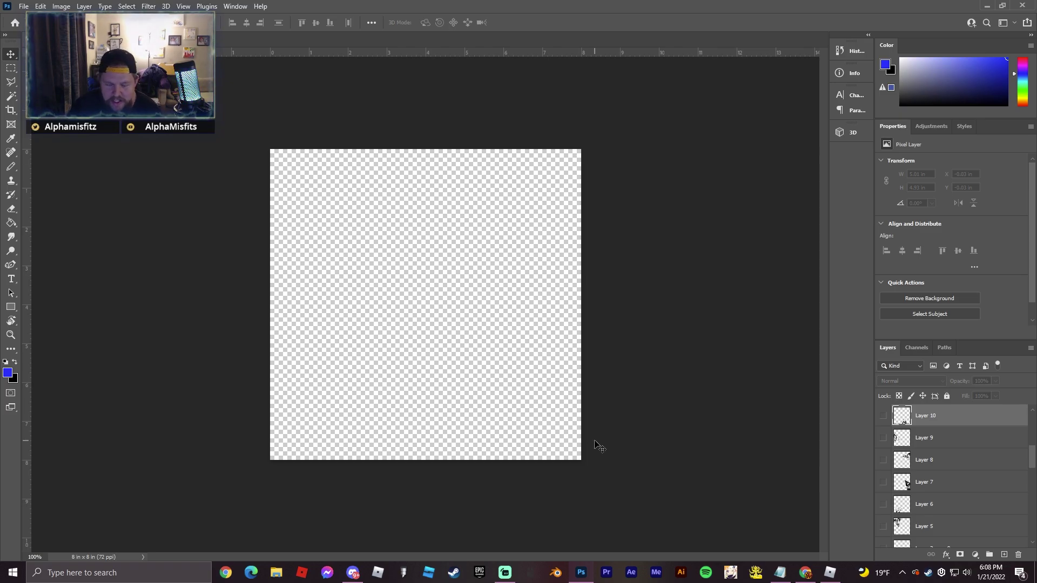
Step: Find the yellow moons-and-stars seamless pattern in a 'moon pattern' image search and copy the image
left_click(805, 573)
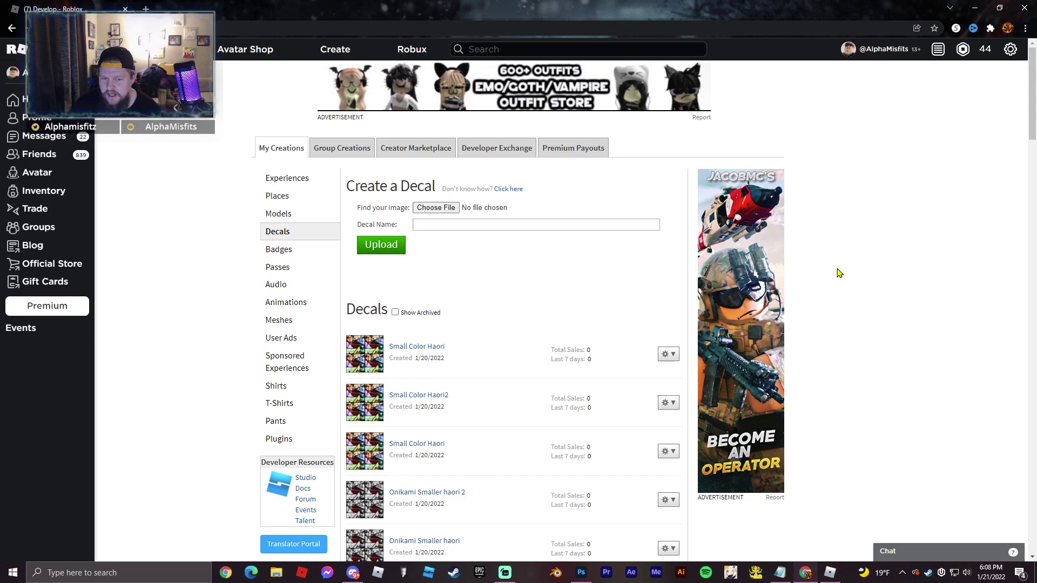
key("ctrl+shift+t")
scroll(487, 384, "down", 3)
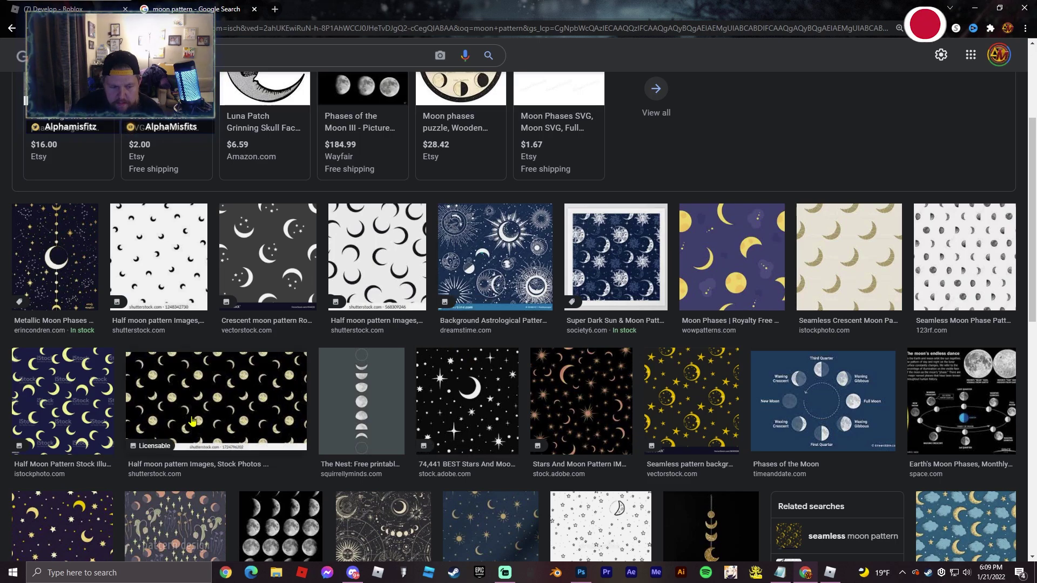
left_click(706, 405)
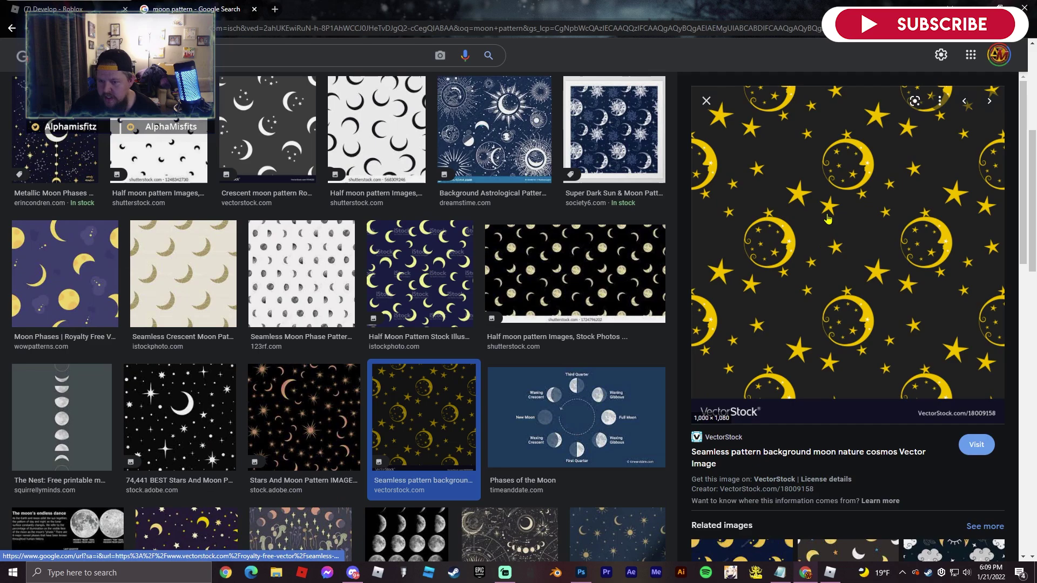
right_click(829, 208)
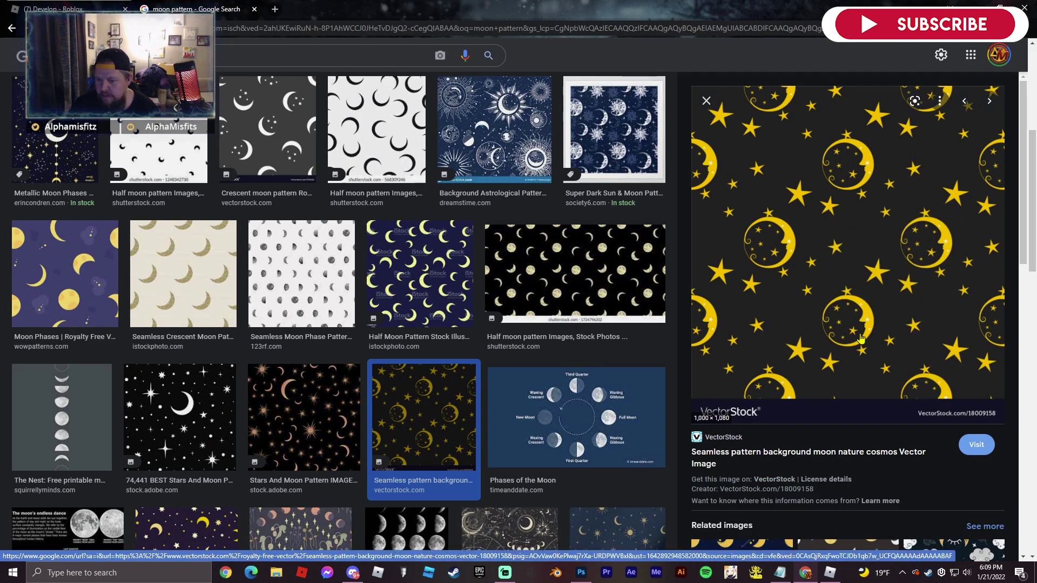
left_click(864, 331)
Step: Paste the moons-and-stars image as Layer 14 and scale it to fill the 8×8 in canvas
left_click(581, 572)
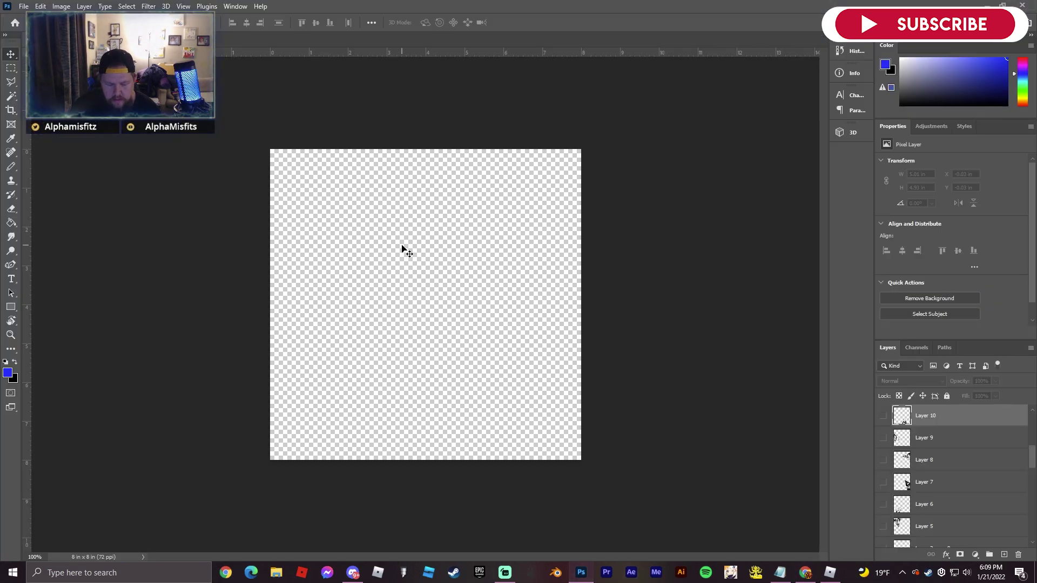
key("ctrl+v")
key("ctrl+t")
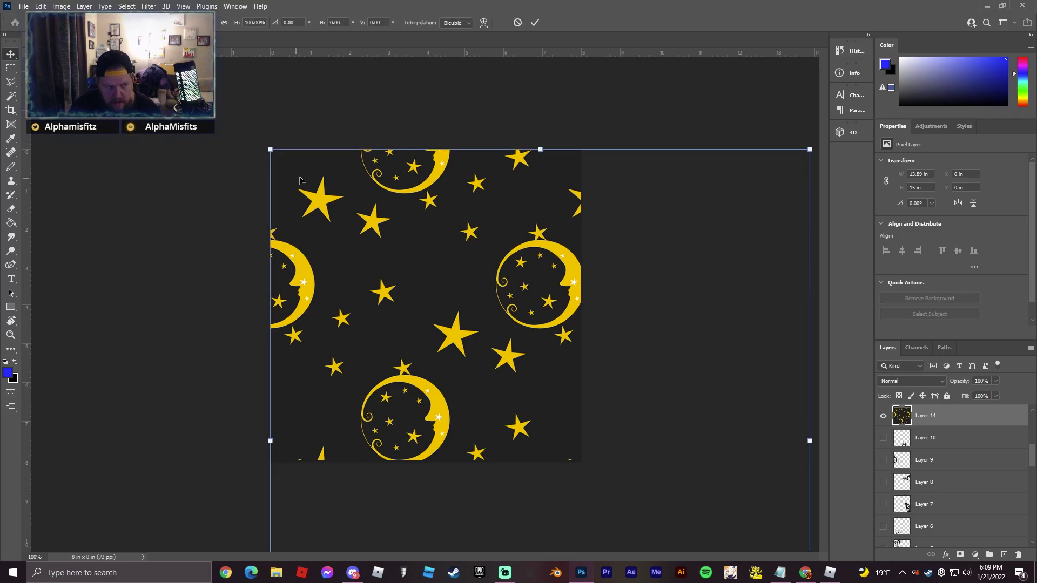
mouse_move(264, 152)
left_mouse_down()
mouse_move(436, 285)
mouse_move(494, 365)
mouse_move(270, 154)
left_mouse_up()
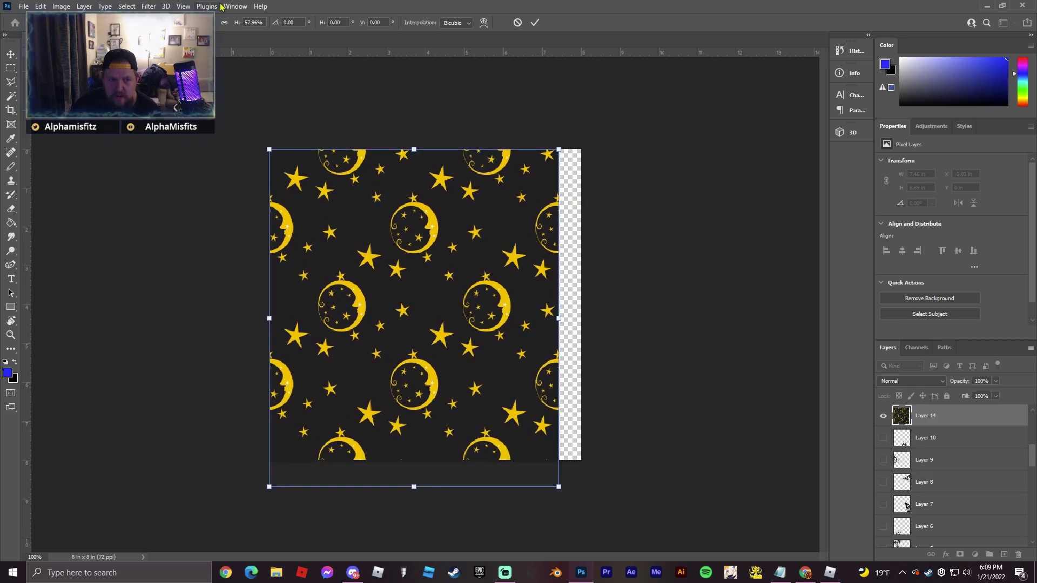
left_click(183, 6)
key("Return")
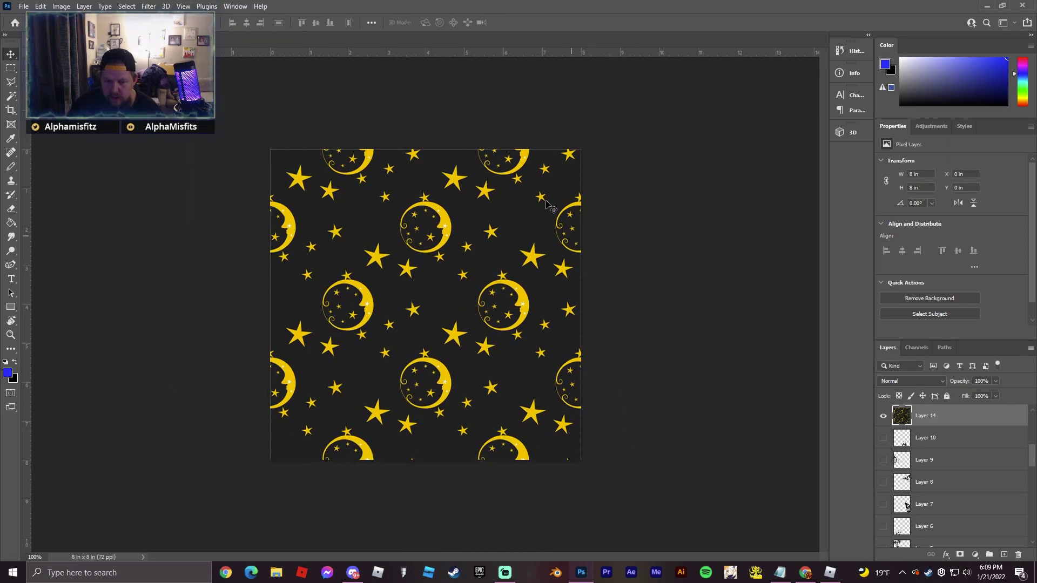
left_click(24, 7)
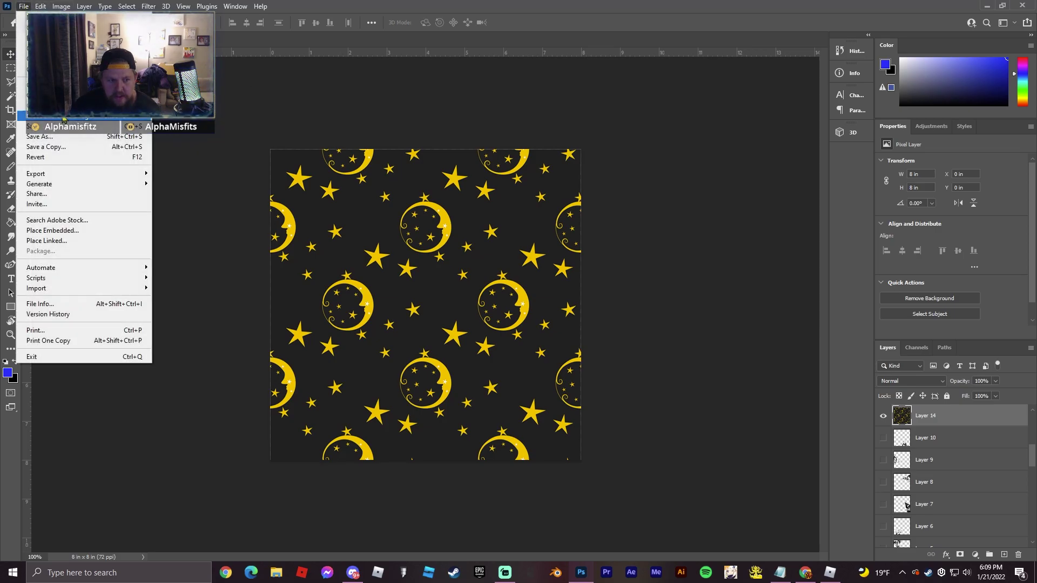
Step: Save a copy of the pattern to the computer's DECALS folder under the name 'Moon Test'
left_click(56, 148)
left_click(589, 379)
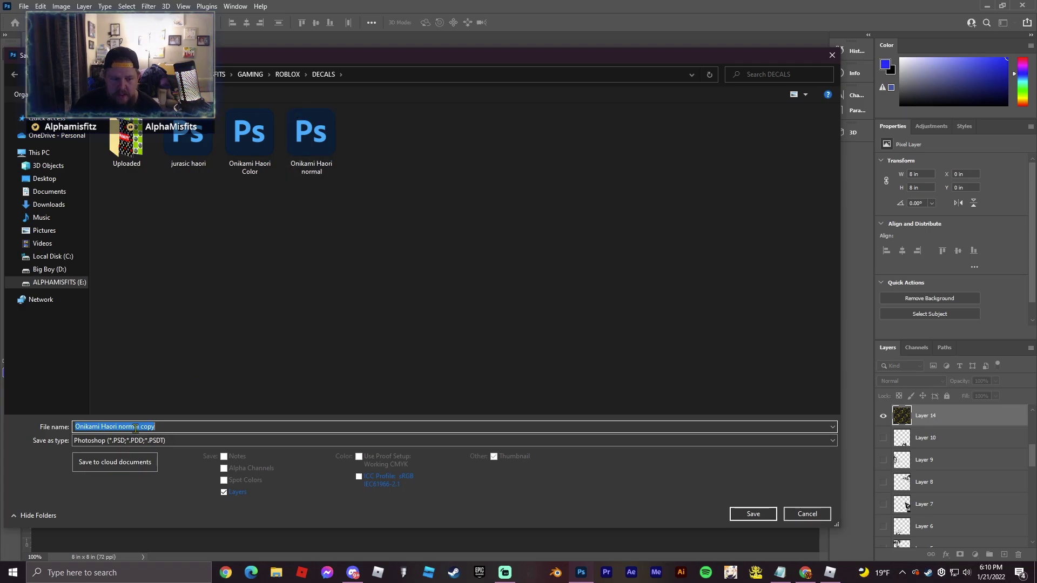
type("Moon")
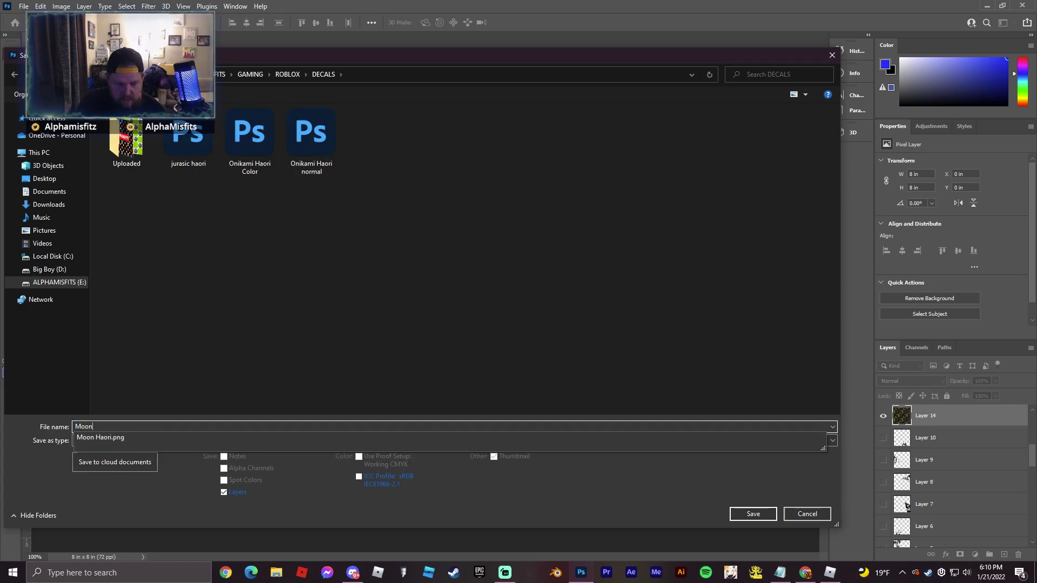
type(" T")
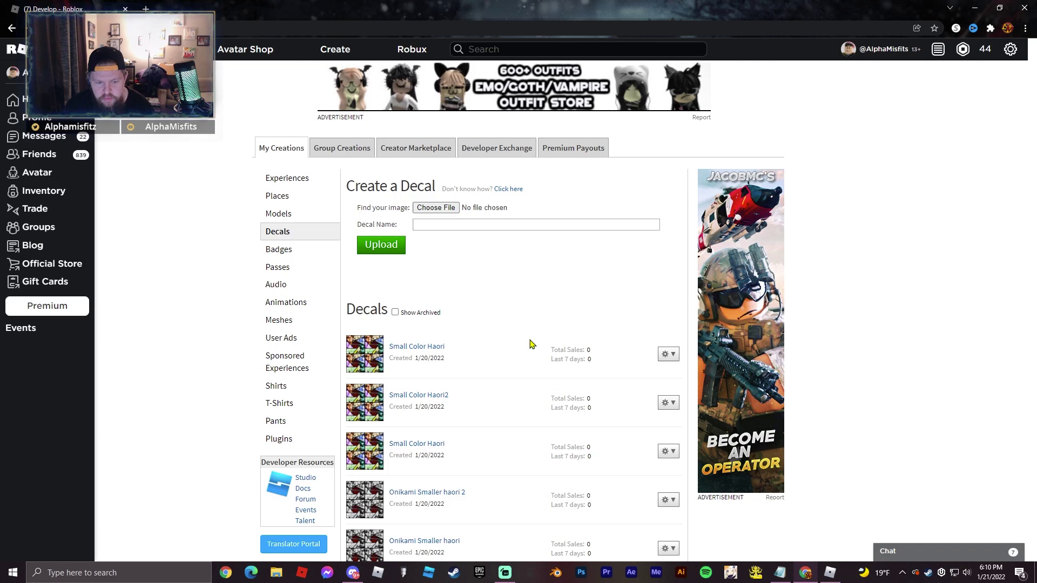
Step: Choose the Moon Test image, name the decal, and upload it as a new Roblox decal
left_click(436, 208)
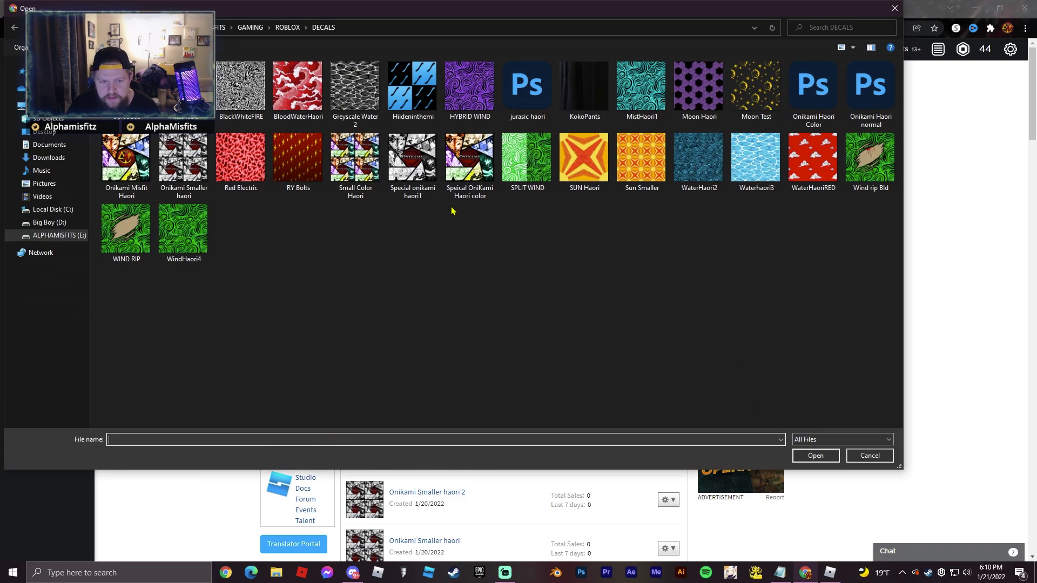
left_click(774, 110)
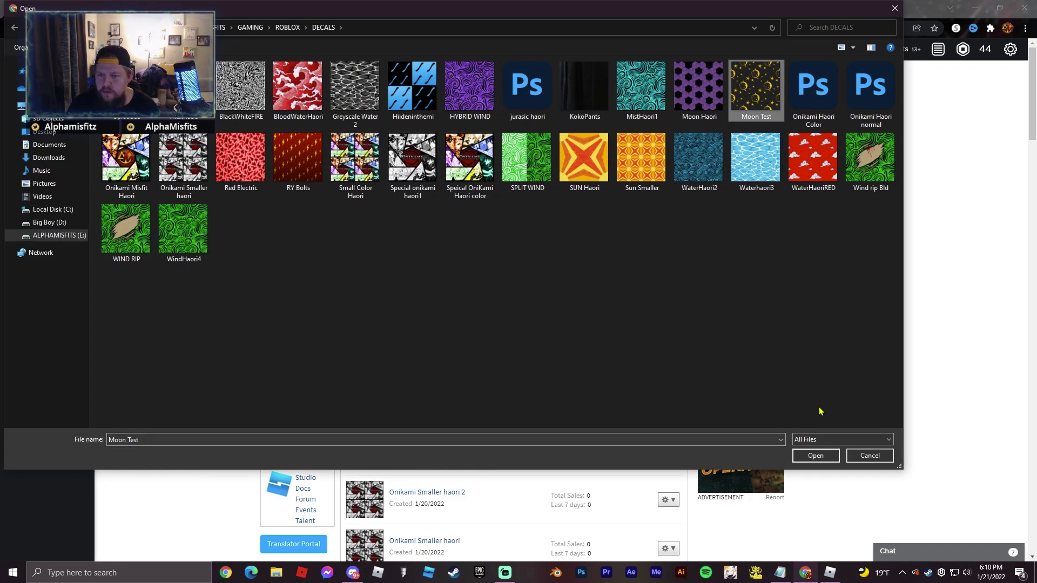
left_click(822, 458)
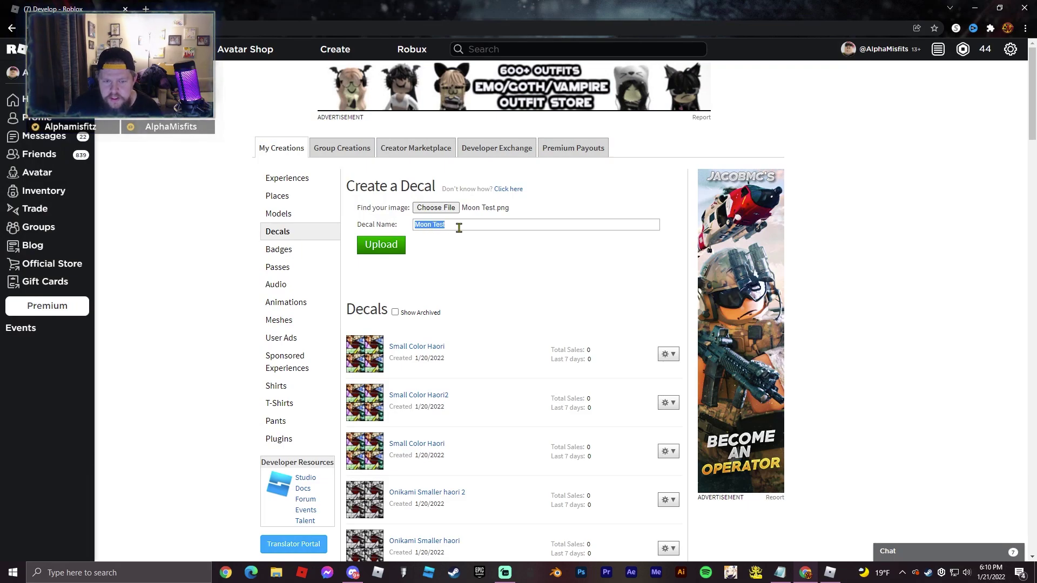
type("Alpha M")
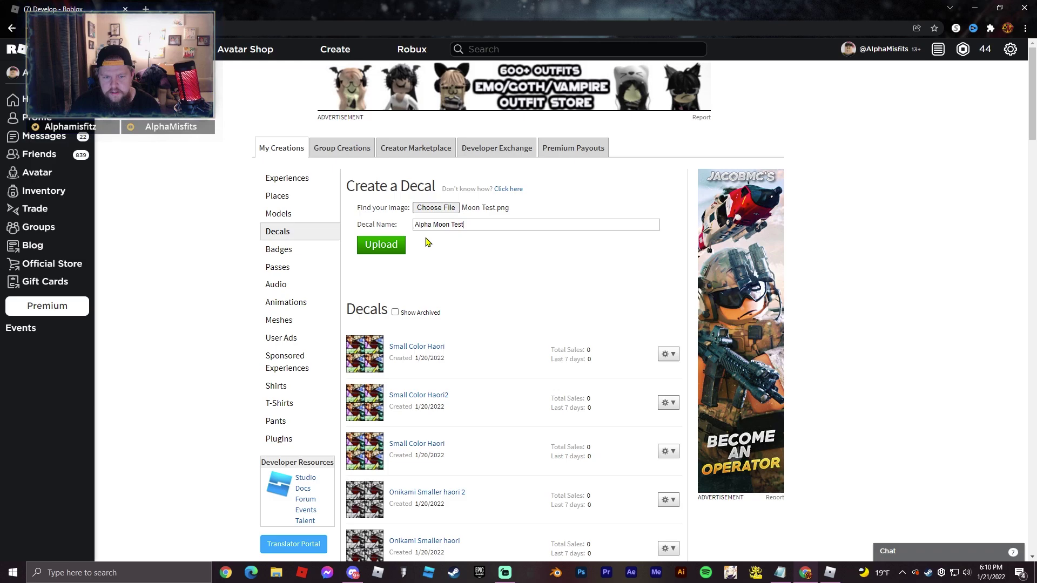
left_click(400, 248)
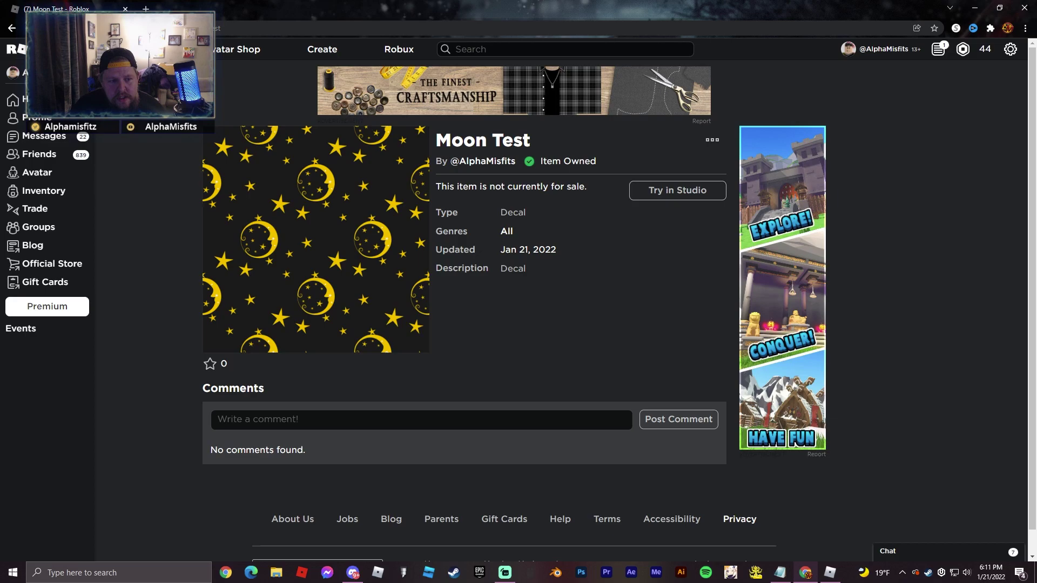
key("ctrl+l")
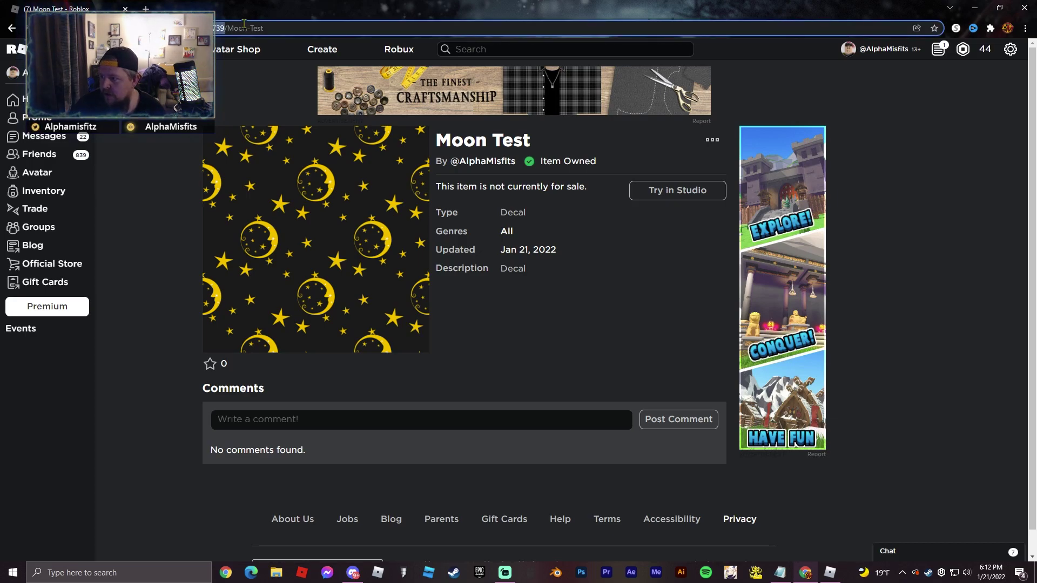
left_click_drag(337, 12, 501, 50)
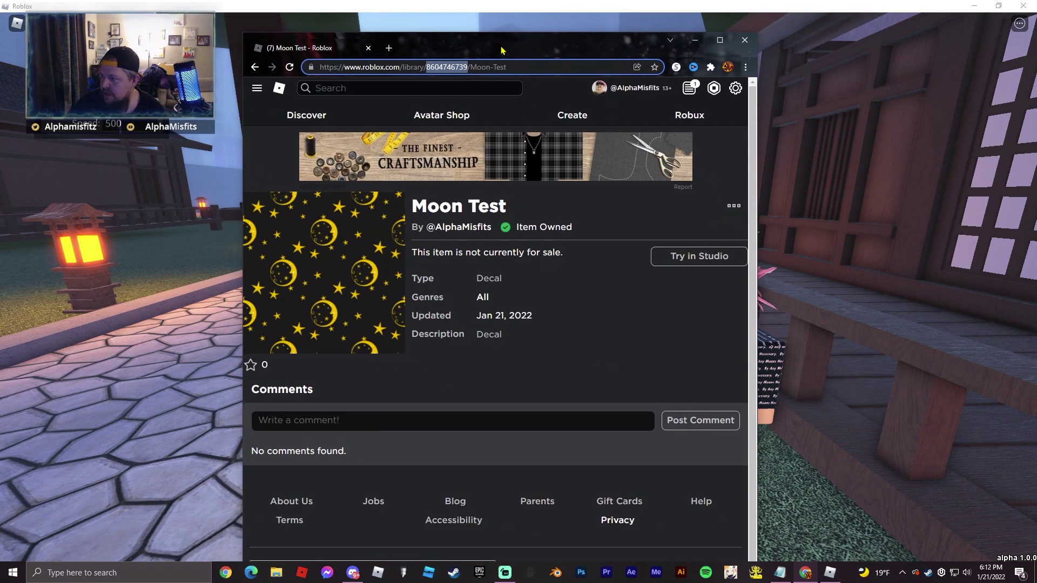
right_click(435, 71)
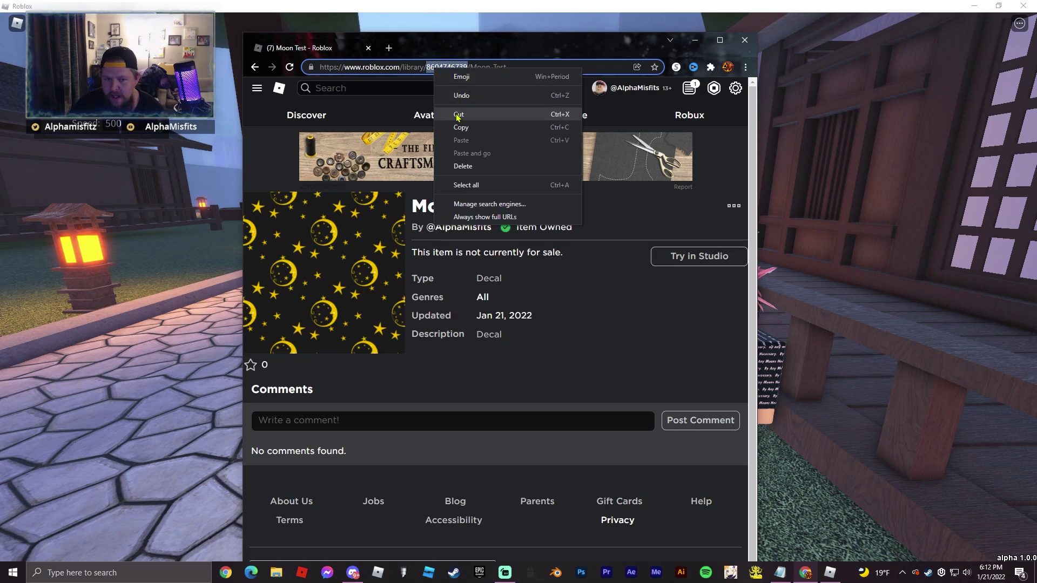
left_click(458, 127)
left_click(695, 46)
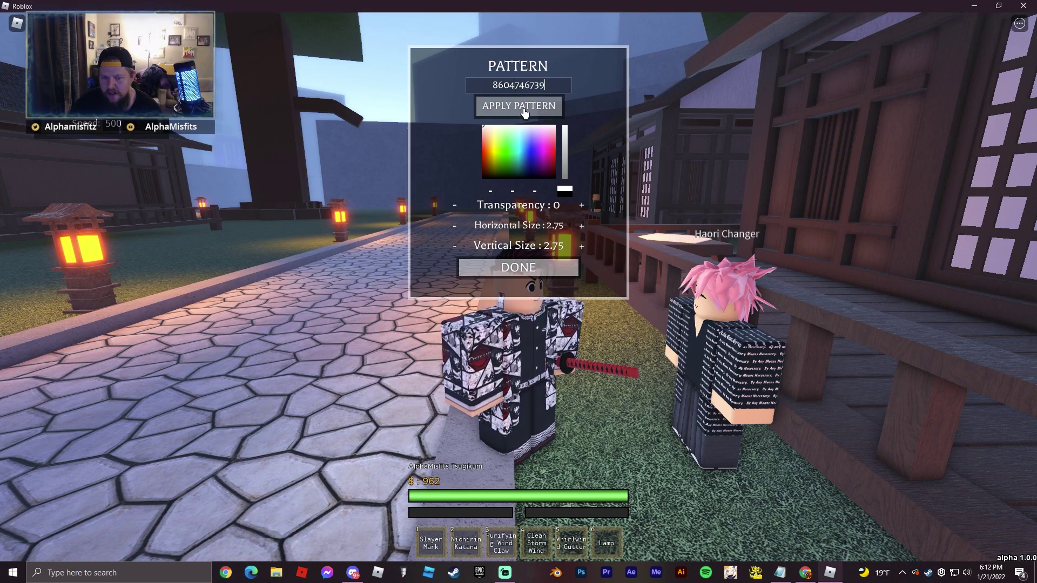
Step: Apply the moon-and-stars decal to the haori and reduce the pattern's horizontal size
left_click(522, 107)
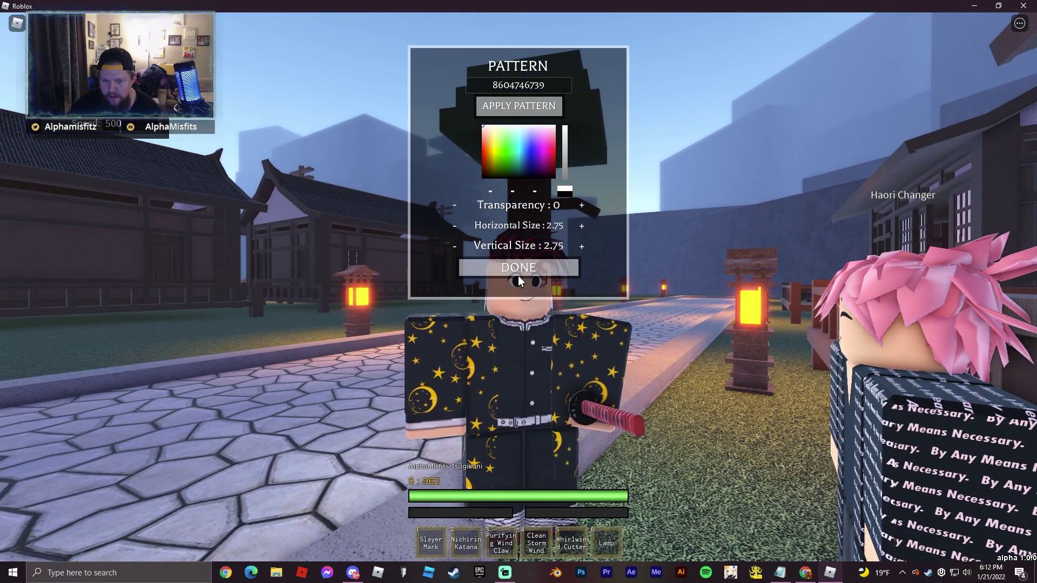
key("e")
key("e")
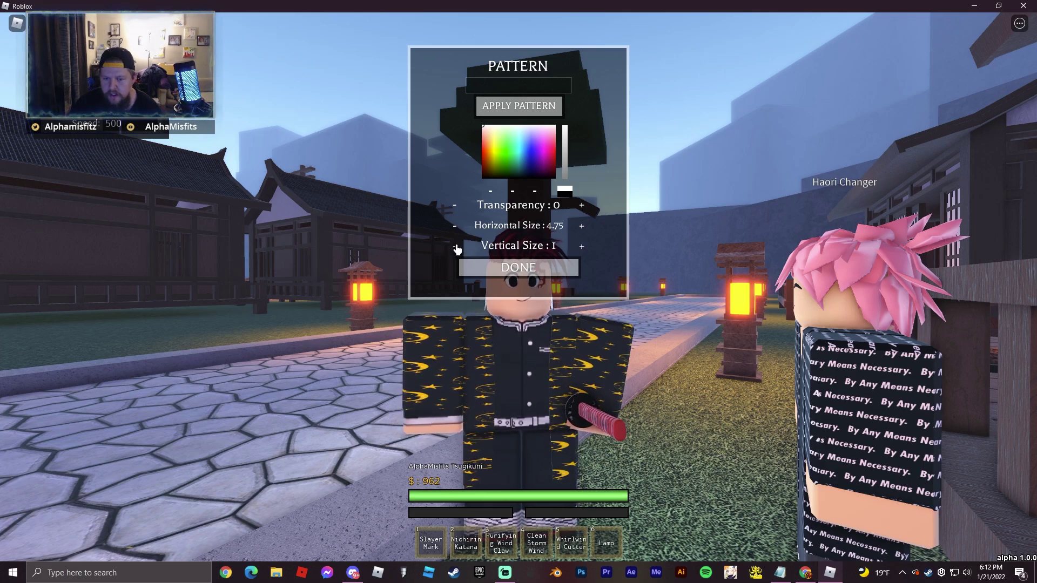
left_click(454, 227)
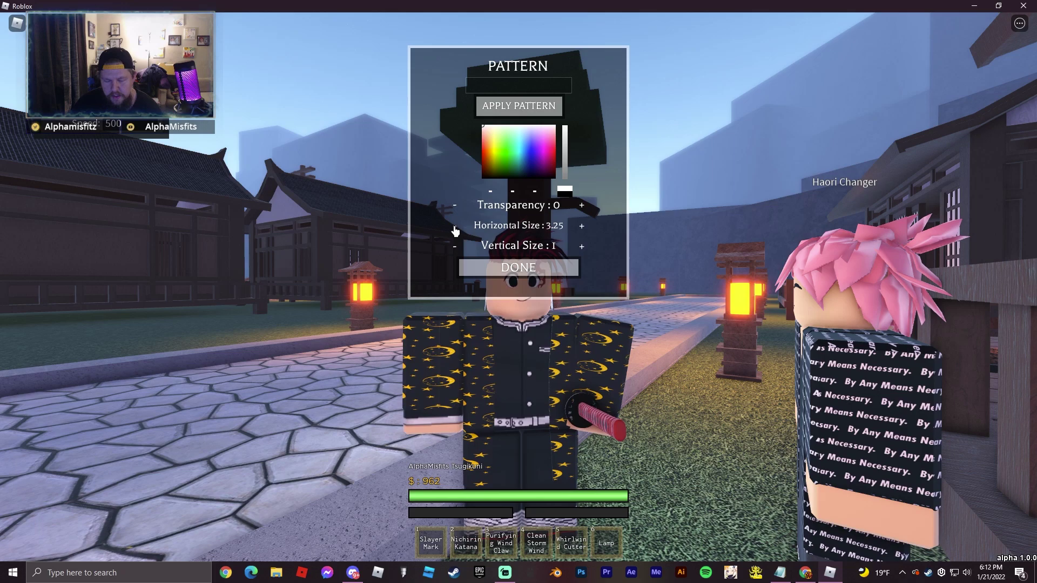
left_click(454, 228)
left_click(454, 227)
left_click(454, 227)
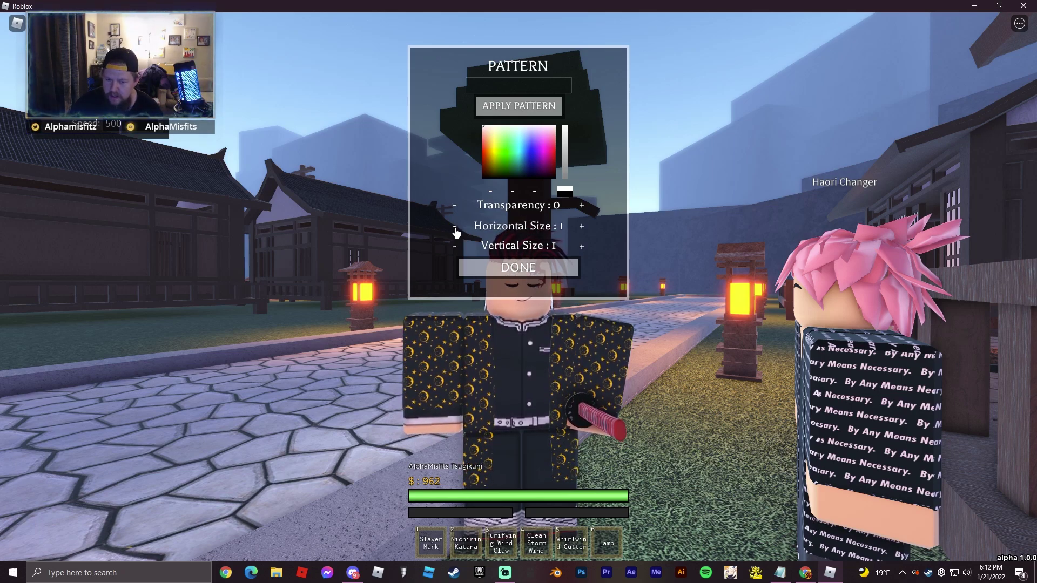
Step: Adjust the pattern's transparency, tint it bright green, and close the pattern panel
left_click(581, 207)
left_click(580, 207)
left_click(581, 207)
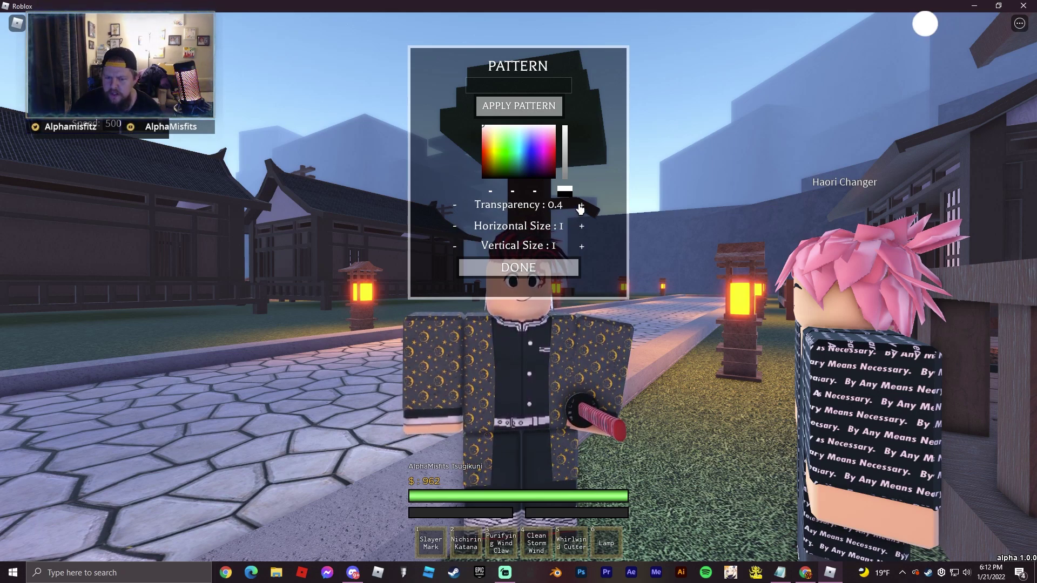
left_click(580, 207)
left_click(581, 207)
left_click(581, 207)
left_click(580, 207)
left_click(580, 207)
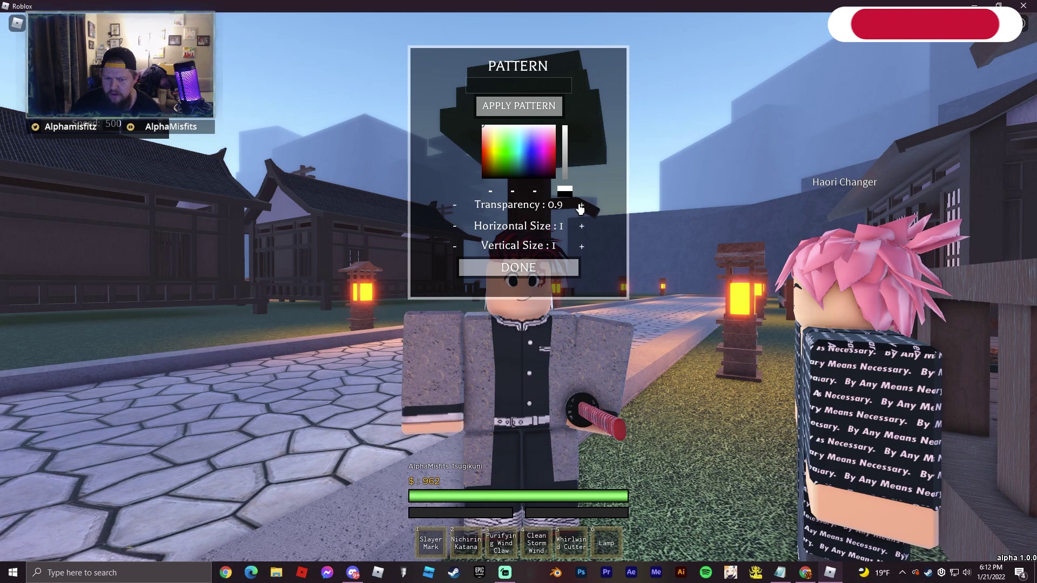
left_click(458, 210)
left_click(458, 211)
left_click(457, 211)
left_click(458, 210)
left_click(458, 210)
left_click(458, 211)
left_click(458, 211)
left_click(458, 211)
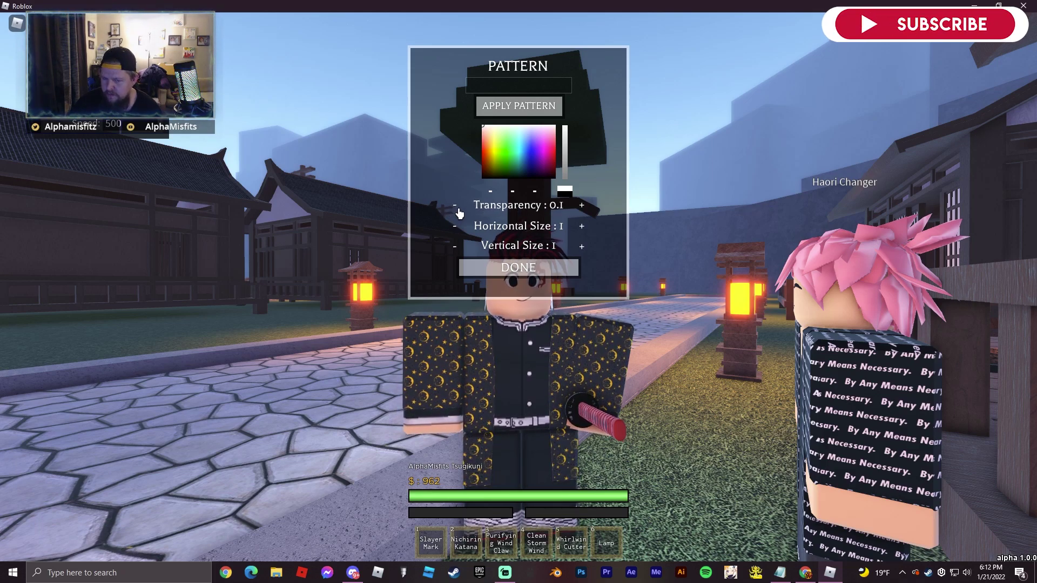
left_click_drag(546, 171, 497, 169)
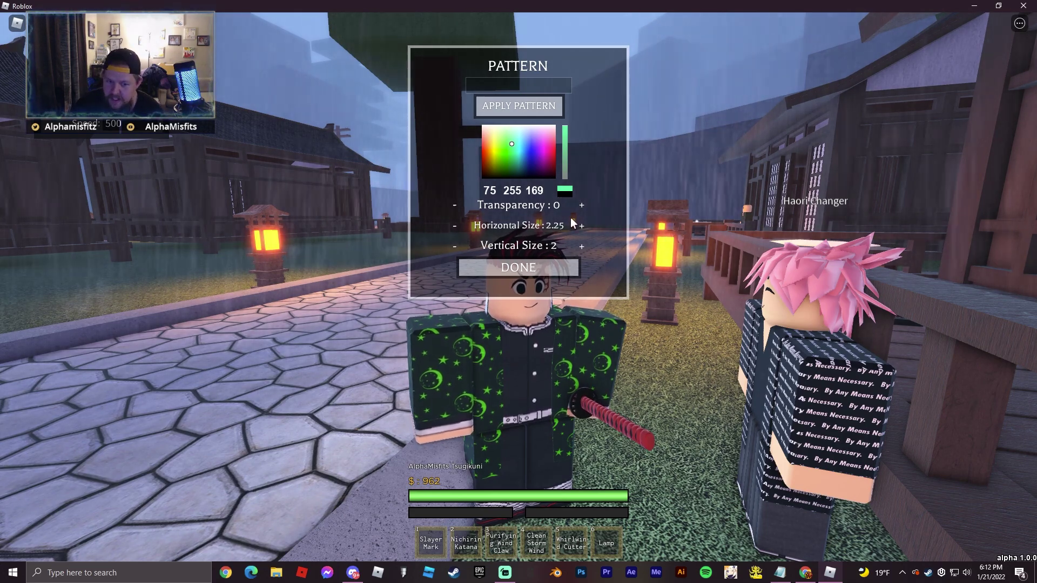
left_click(540, 270)
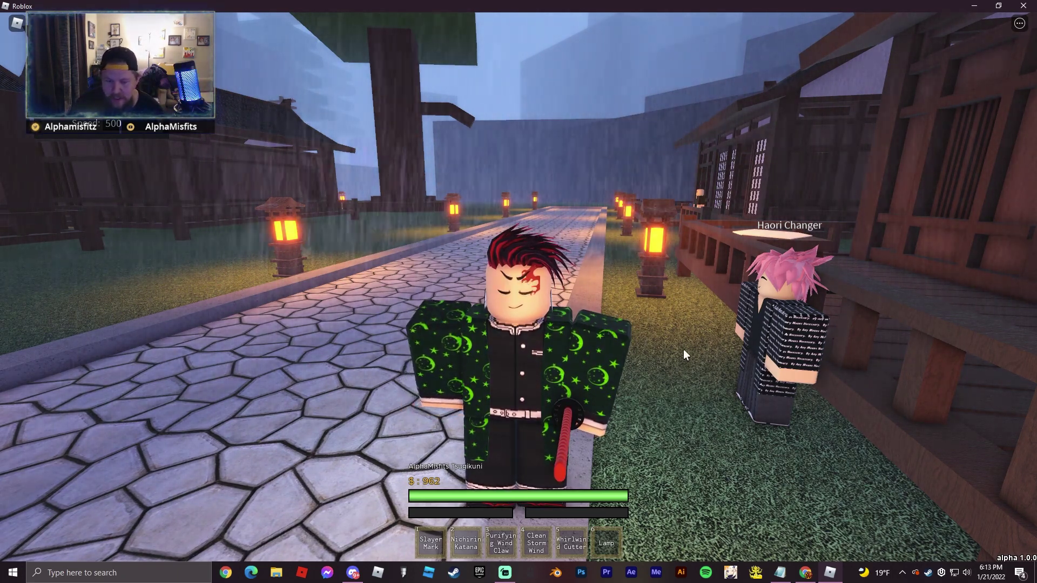
key("e")
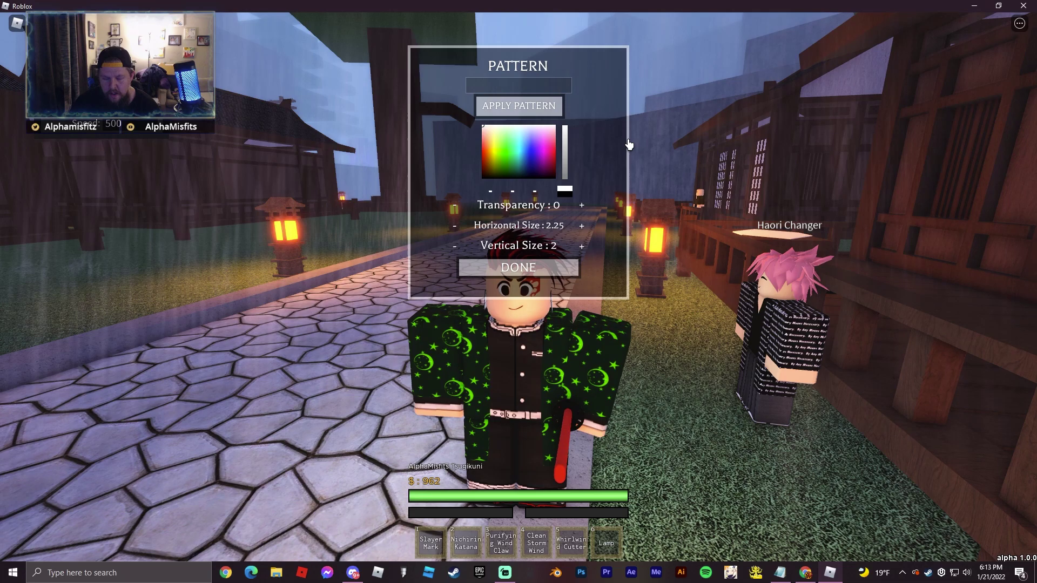
key("ctrl+v")
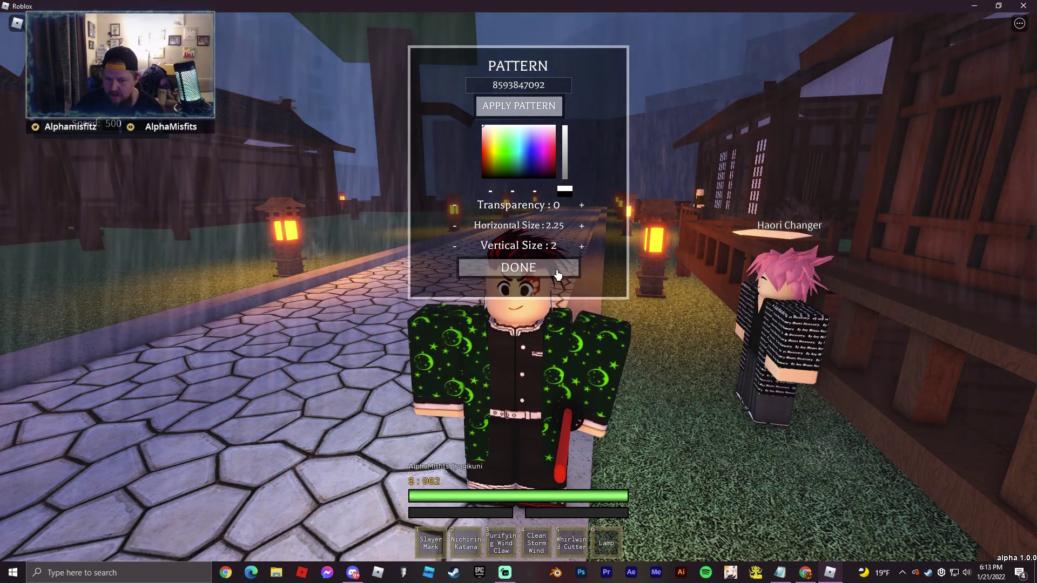
left_click(537, 108)
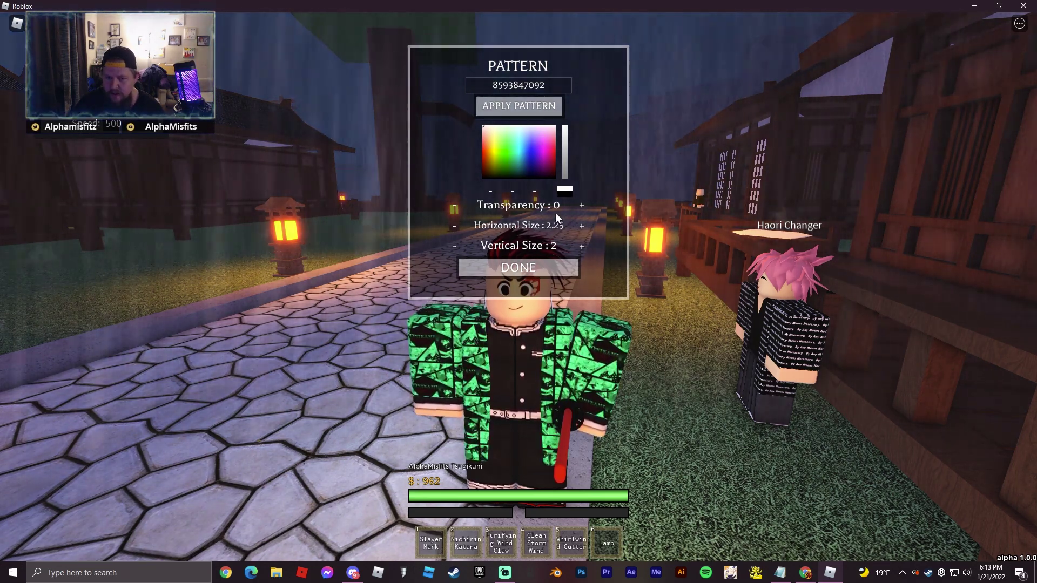
key("d")
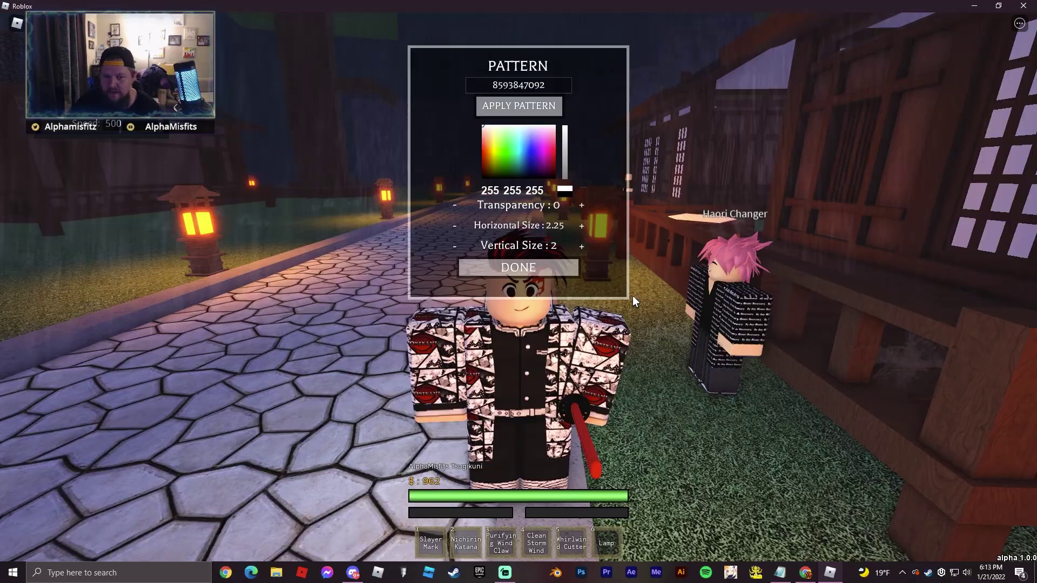
key("a")
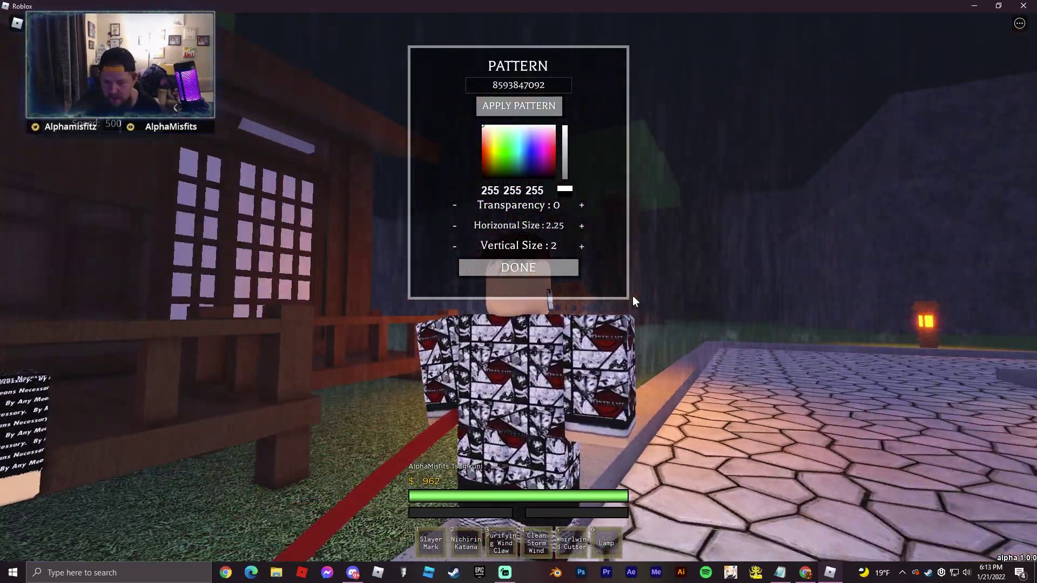
scroll(632, 296, "up", 3)
scroll(633, 296, "down", 2)
Step: Rotate the camera around the character to view the haori from the front
key("s")
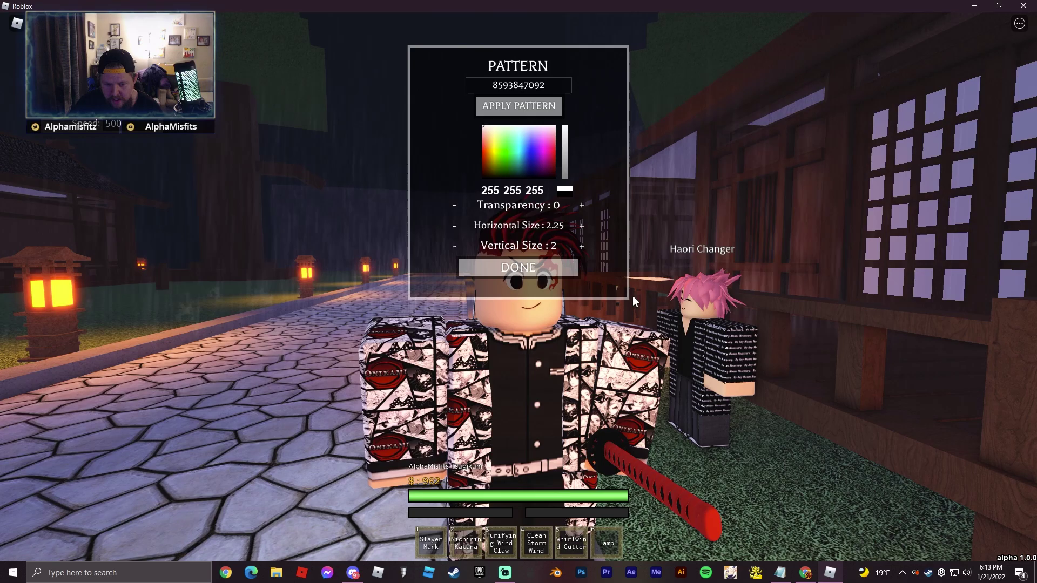
key("a")
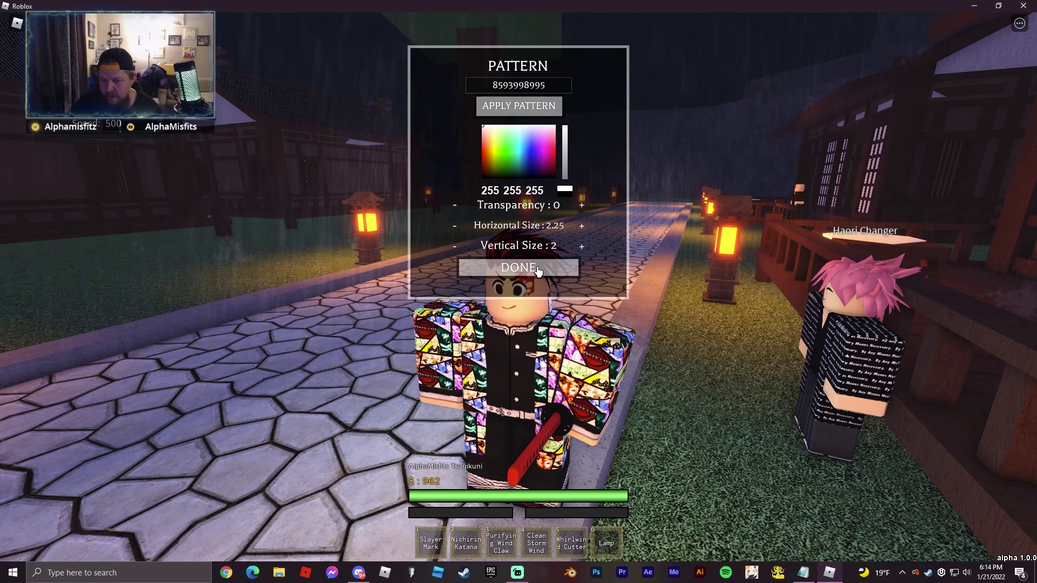
left_click(539, 269)
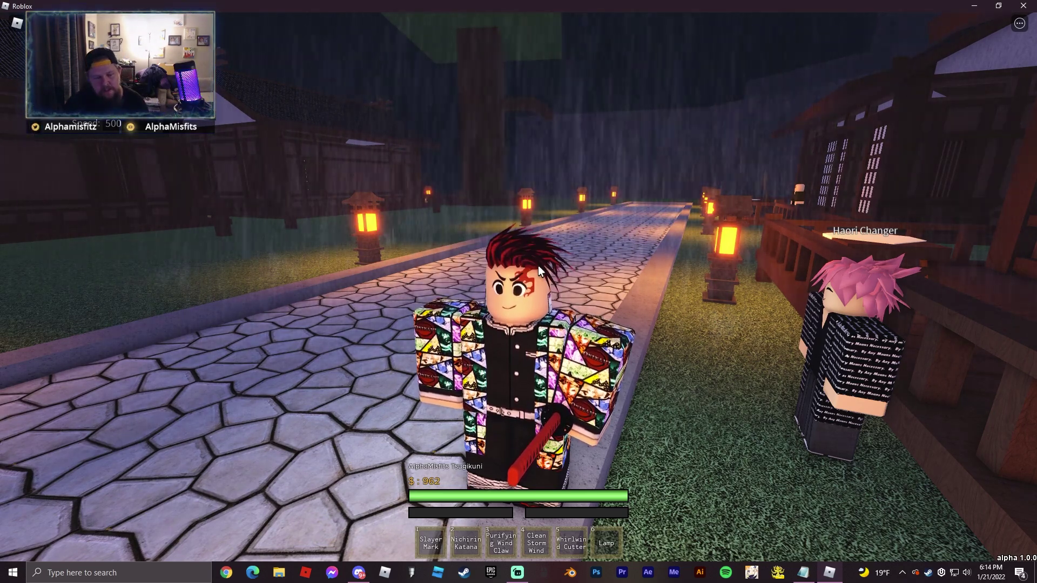